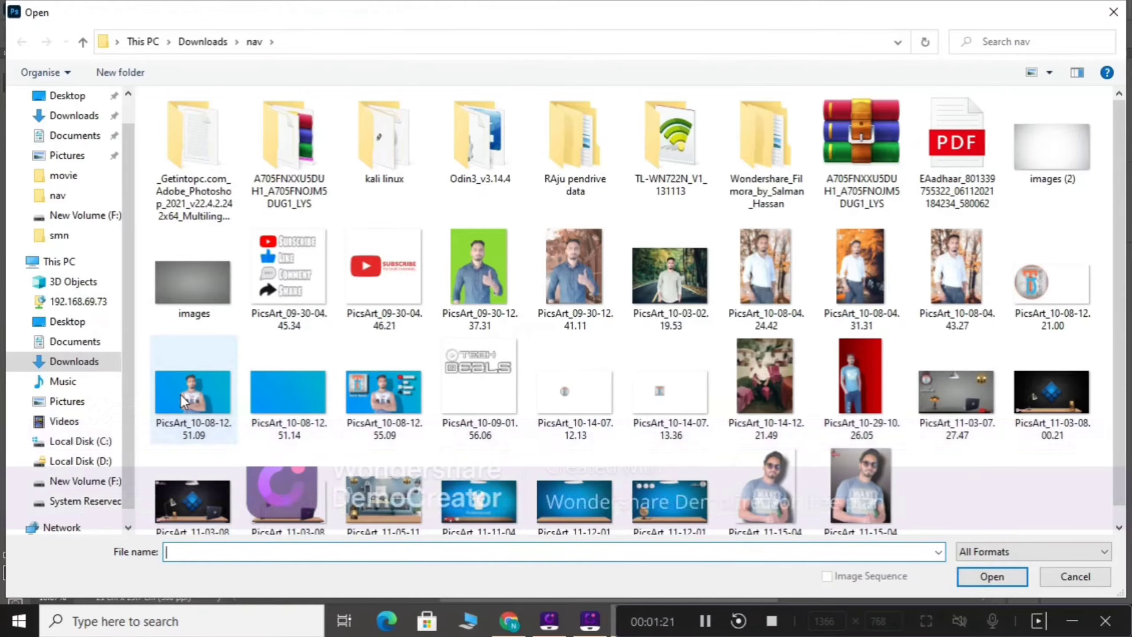
Step: Open the image PicsArt_10-08-12.51.09 from the nav folder and show its layer list
double_click(181, 396)
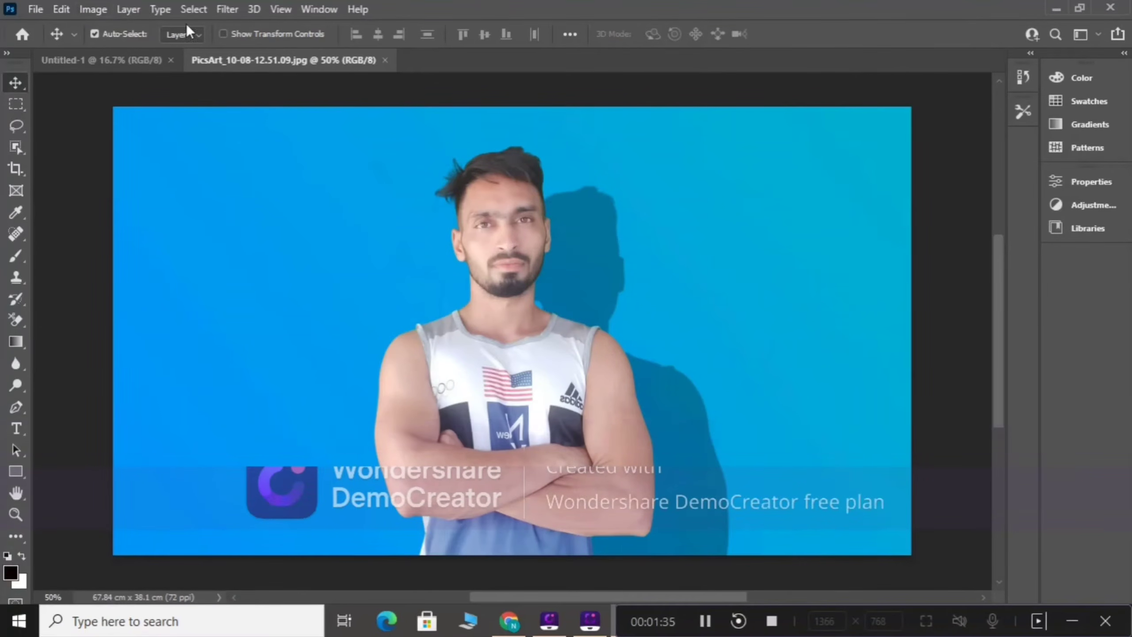
click(311, 8)
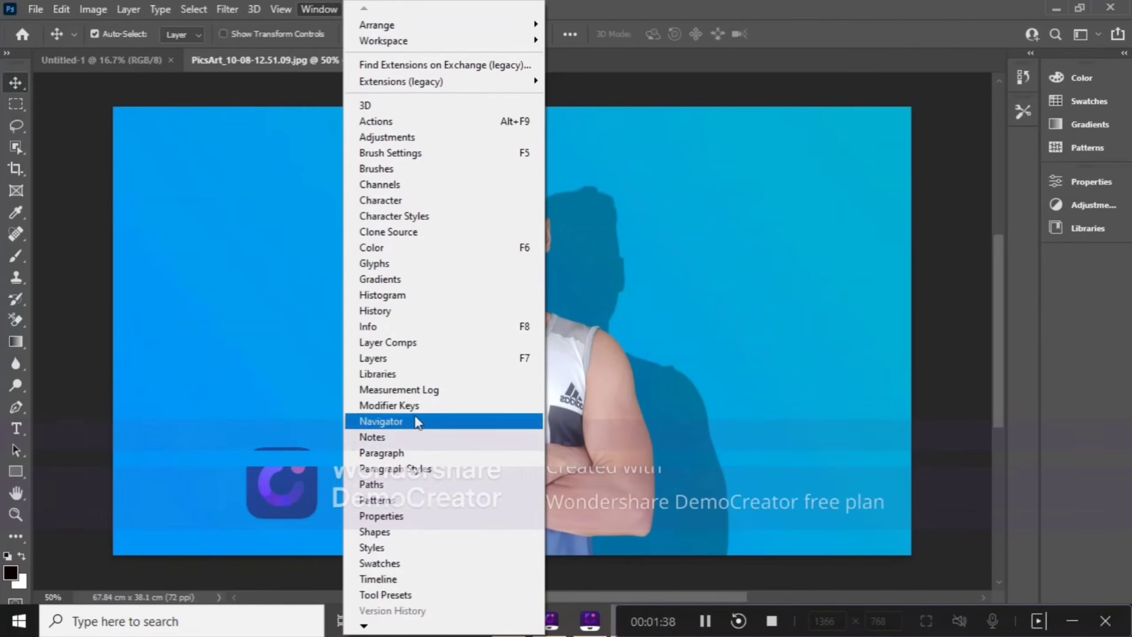
click(390, 357)
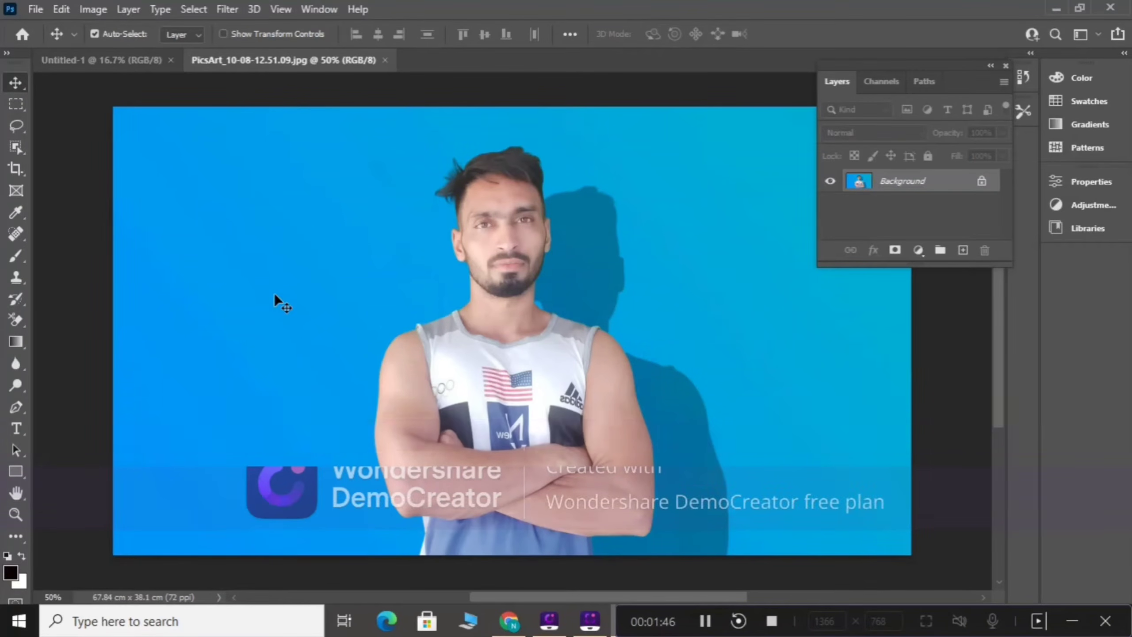
Step: Set up the Crop tool as W x H x Resolution with 3.5 cm width, 4.5 cm height and 300 px/in
click(19, 169)
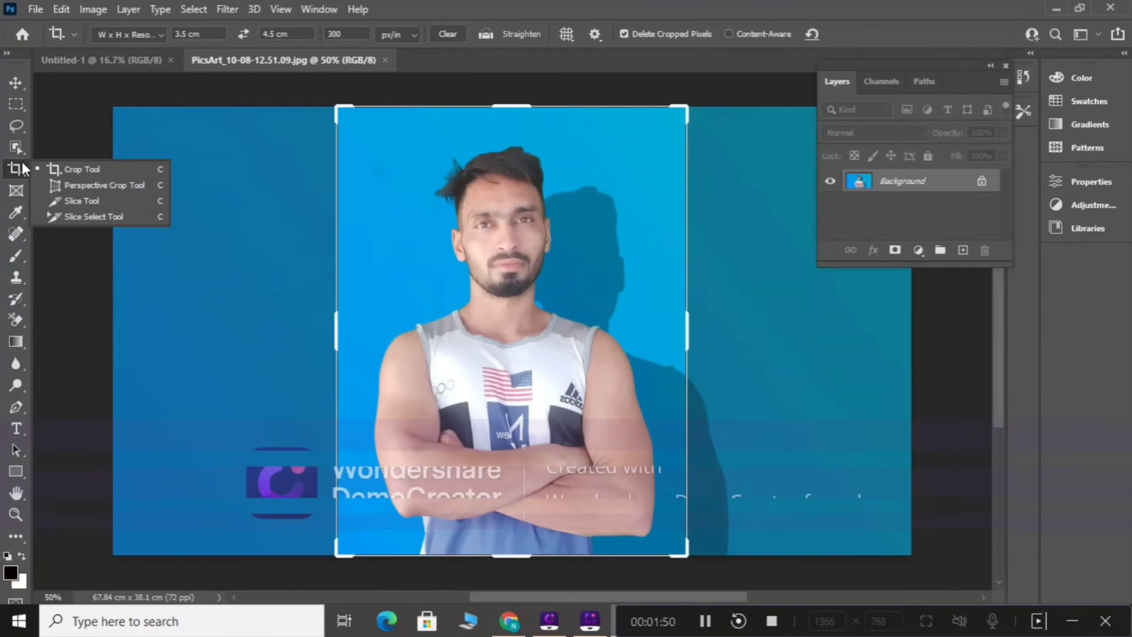
click(65, 170)
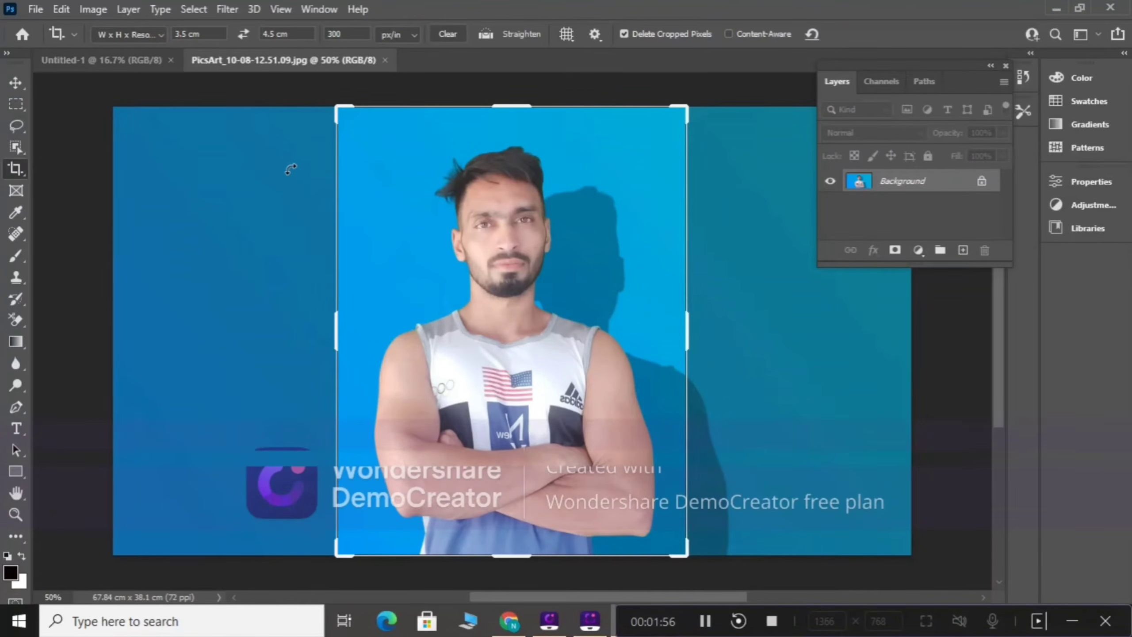
click(145, 32)
click(138, 60)
click(195, 35)
double_click(195, 35)
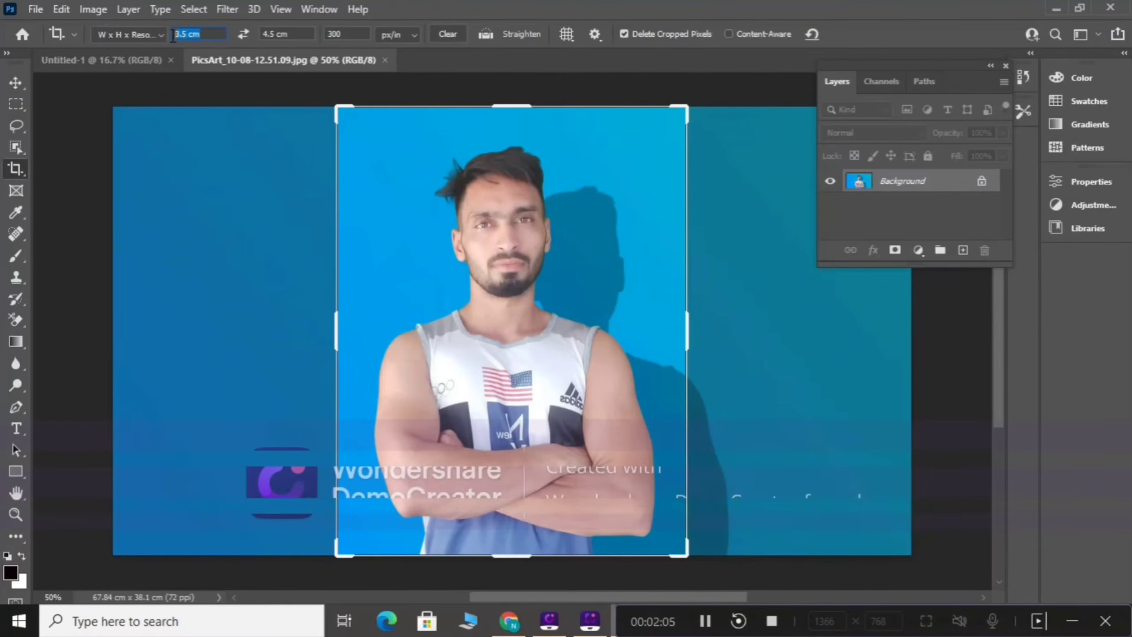
double_click(289, 35)
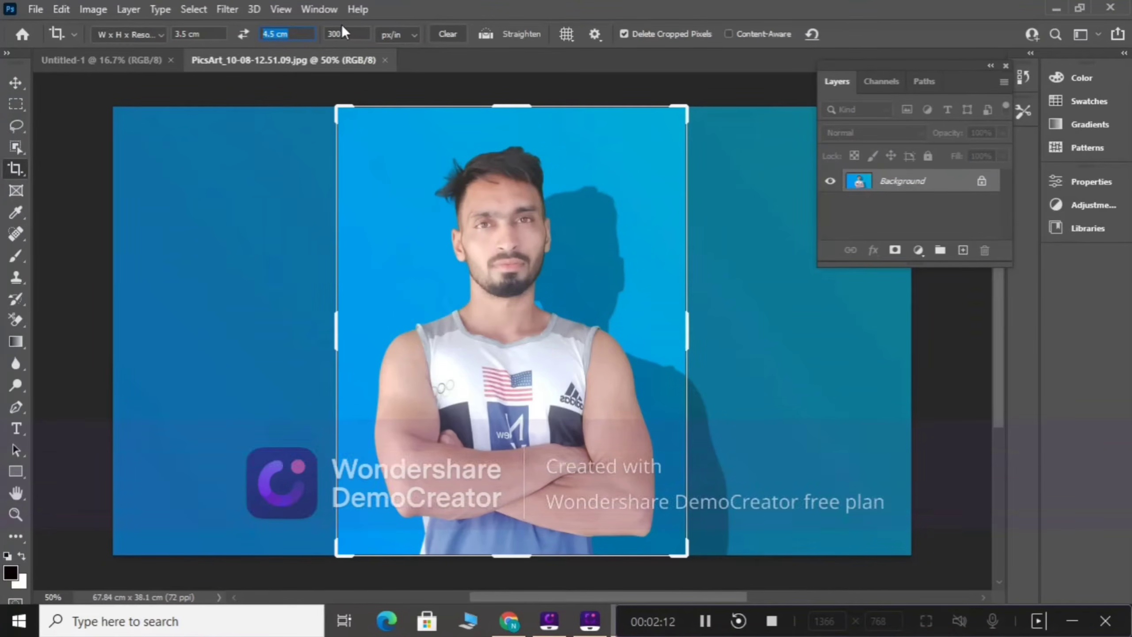
click(328, 32)
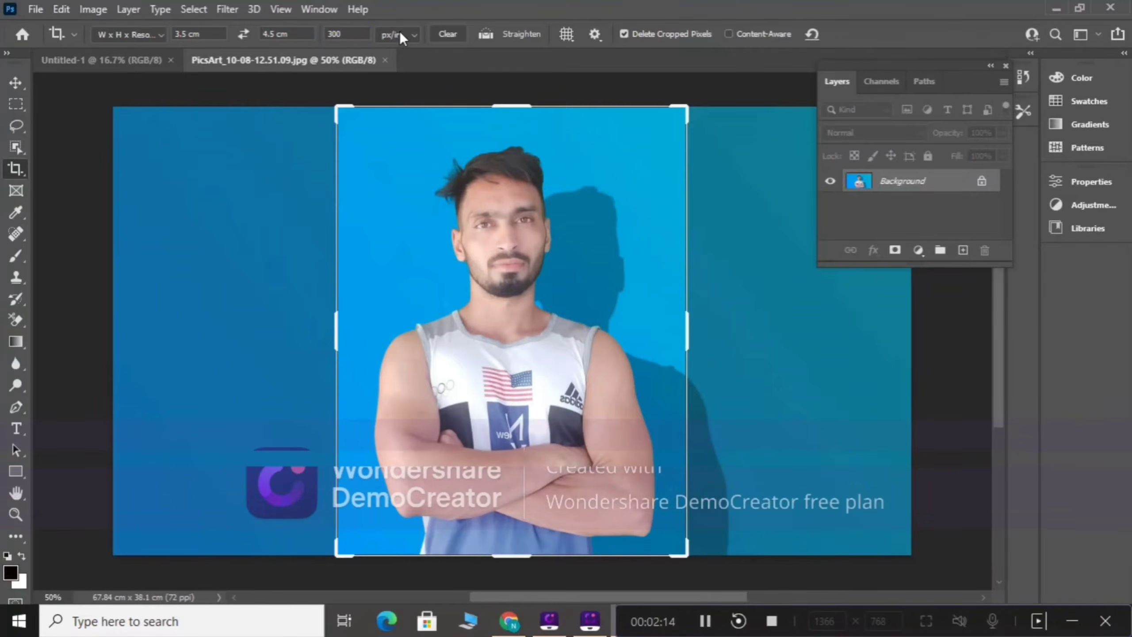
click(410, 34)
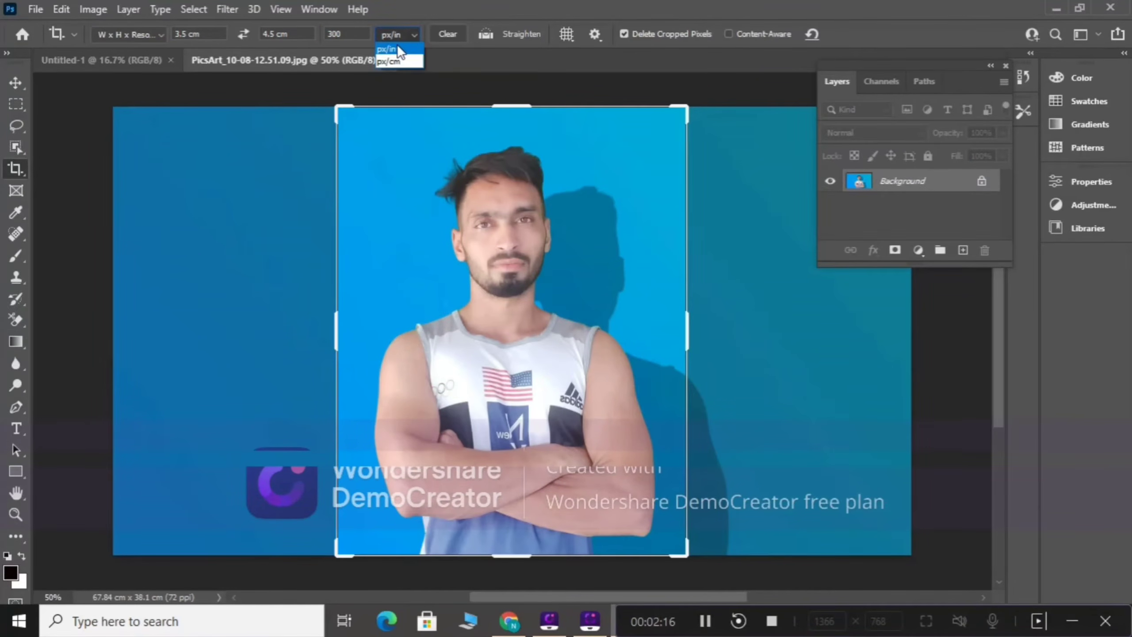
click(396, 45)
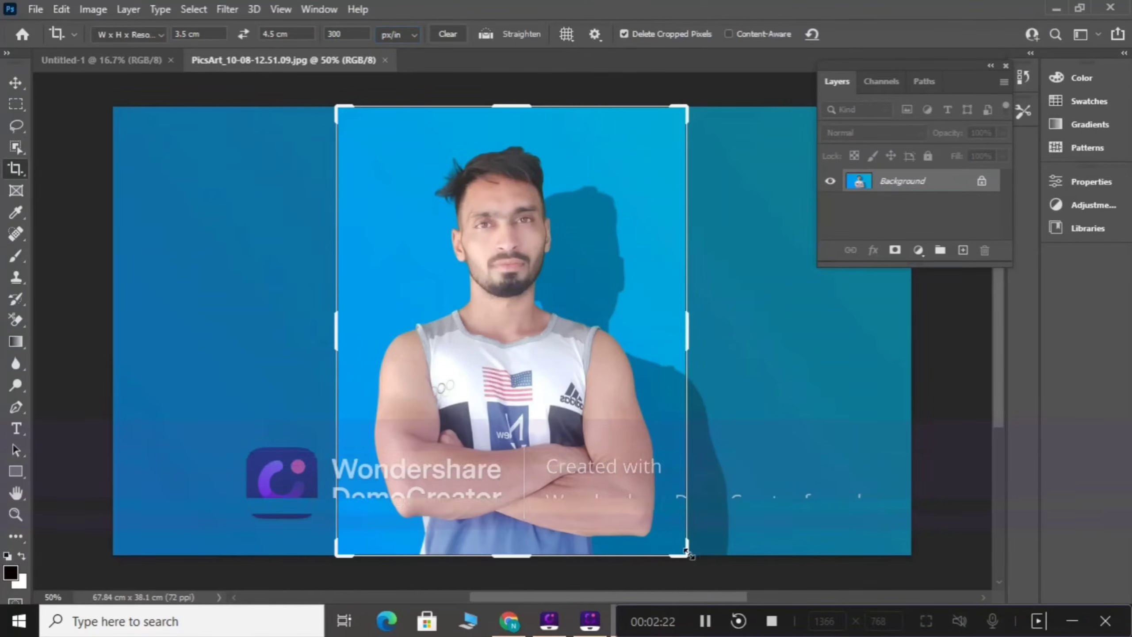
Step: Crop the photo tightly around the man's head and upper chest, and fit the cropped image to the window
drag(688, 554, 680, 505)
drag(605, 438, 591, 434)
drag(662, 523, 651, 495)
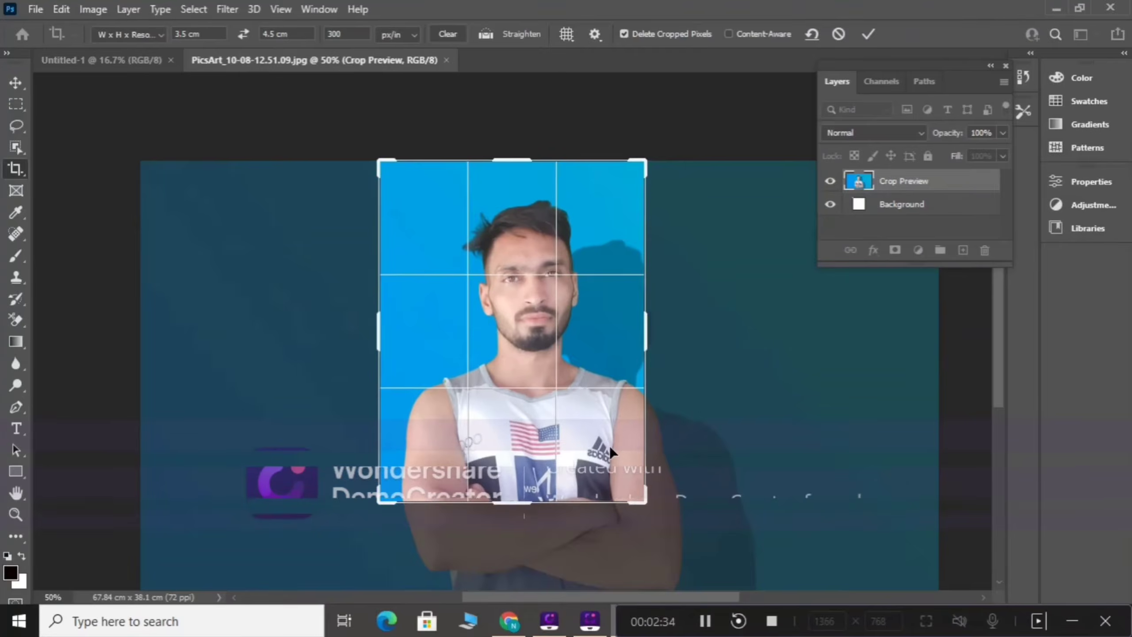
drag(609, 446, 587, 439)
drag(646, 501, 597, 439)
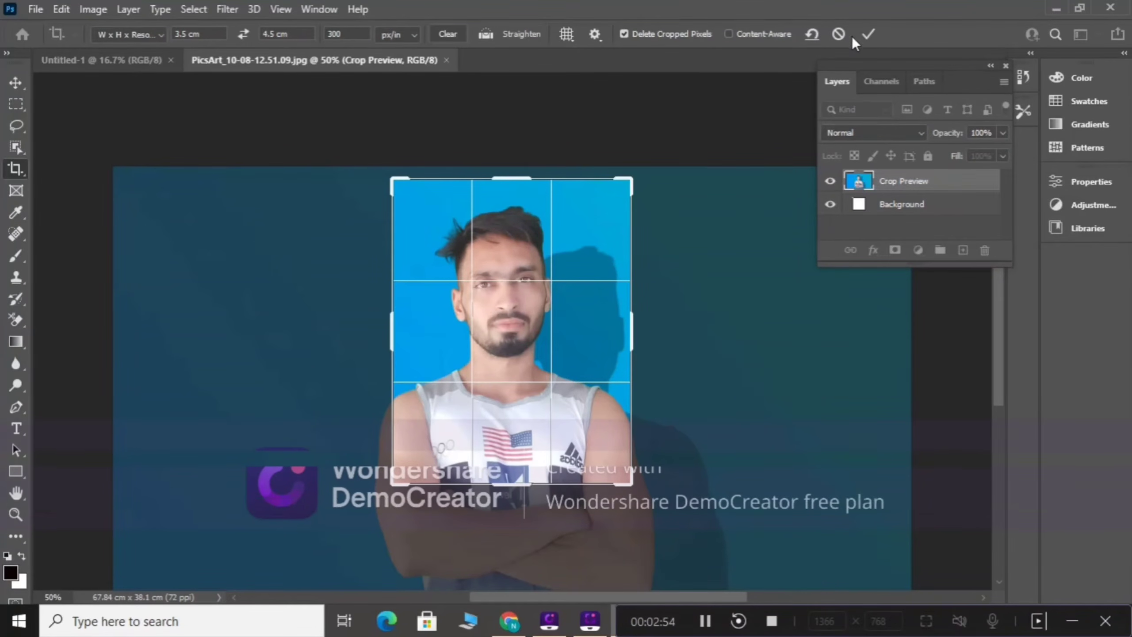
click(867, 34)
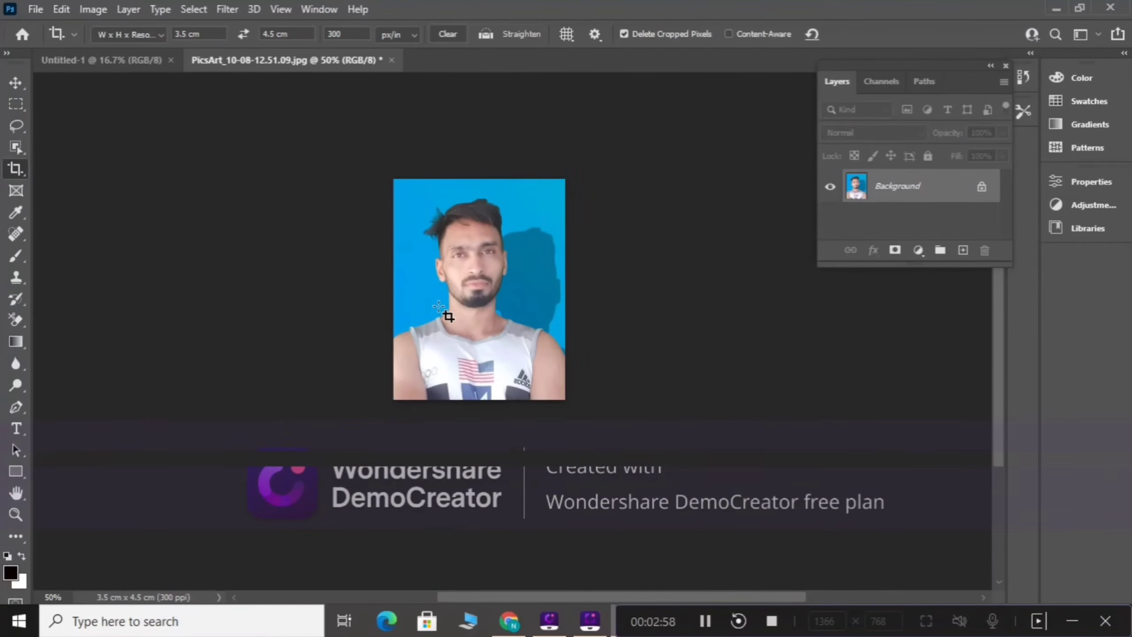
key(ctrl+0)
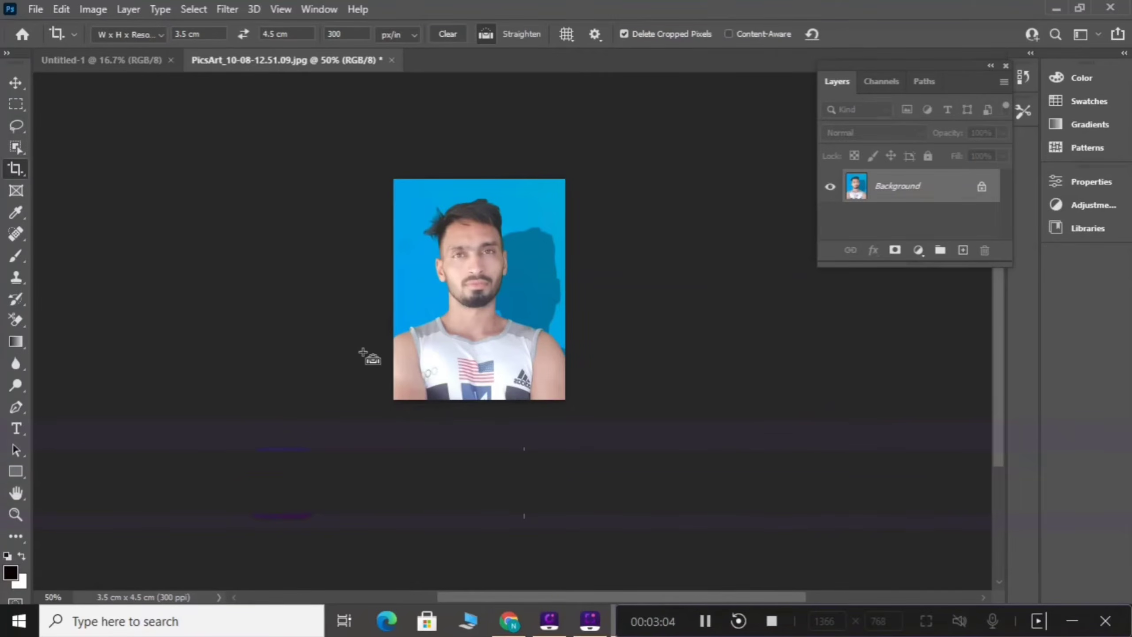
key(ctrl+0)
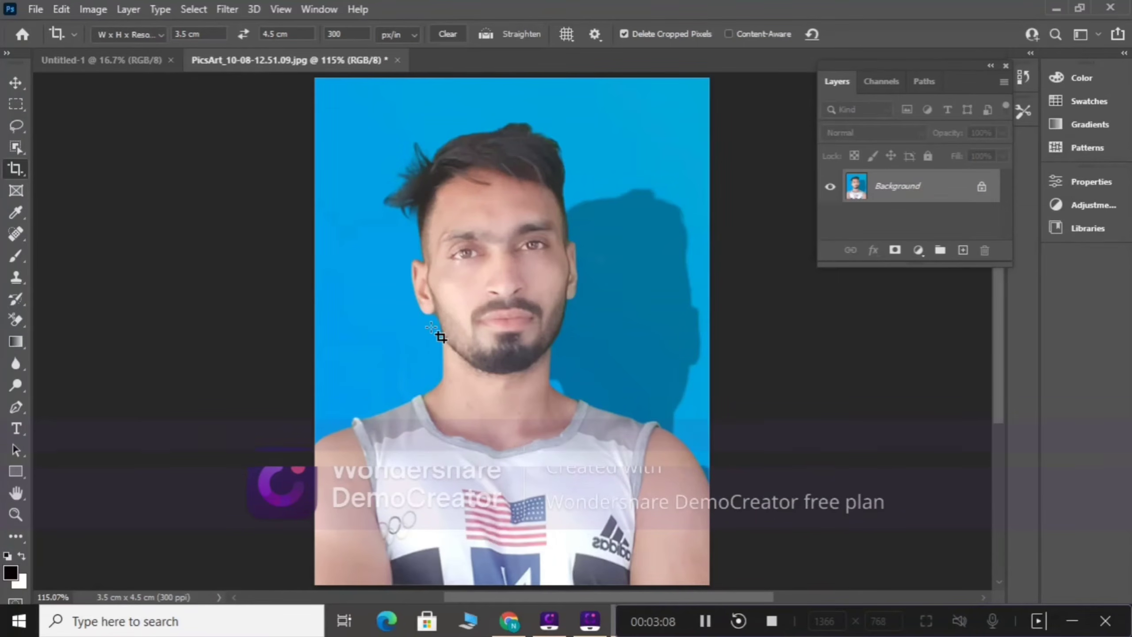
Step: Convert the Background into a normal layer and add a 3 px centered stroke in color 0c0101 around it
double_click(899, 187)
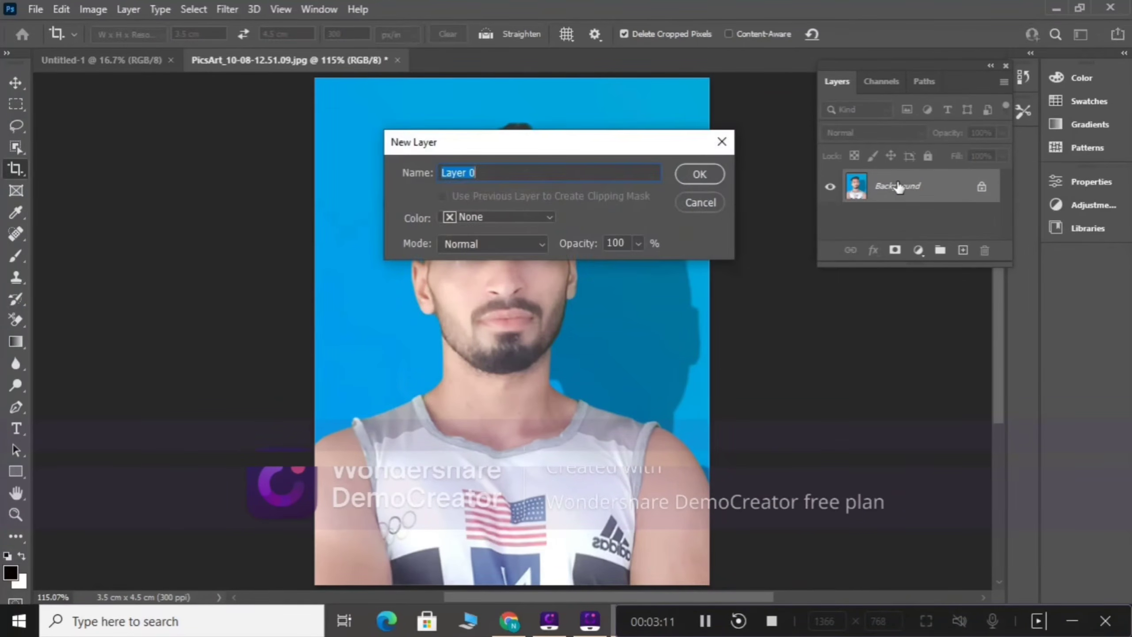
click(701, 174)
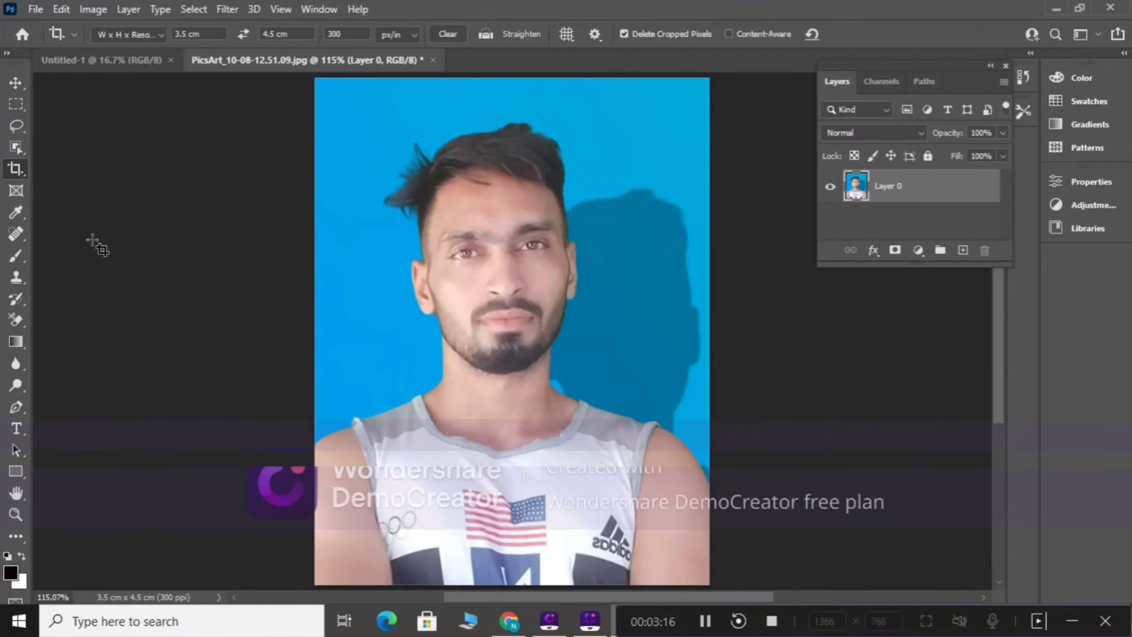
click(15, 85)
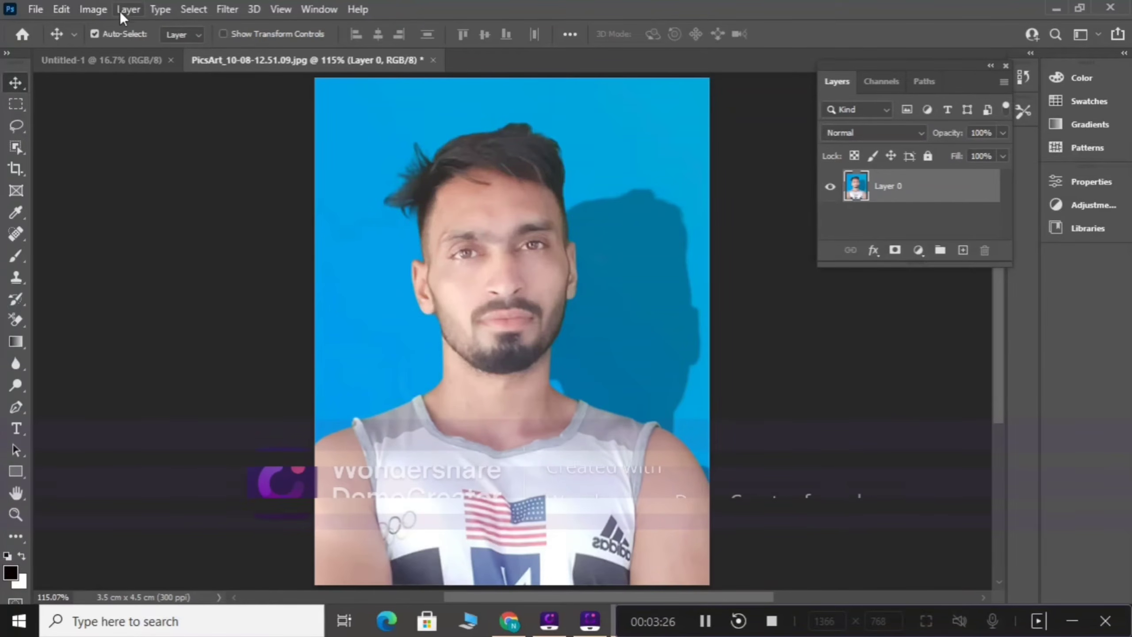
click(62, 9)
click(105, 283)
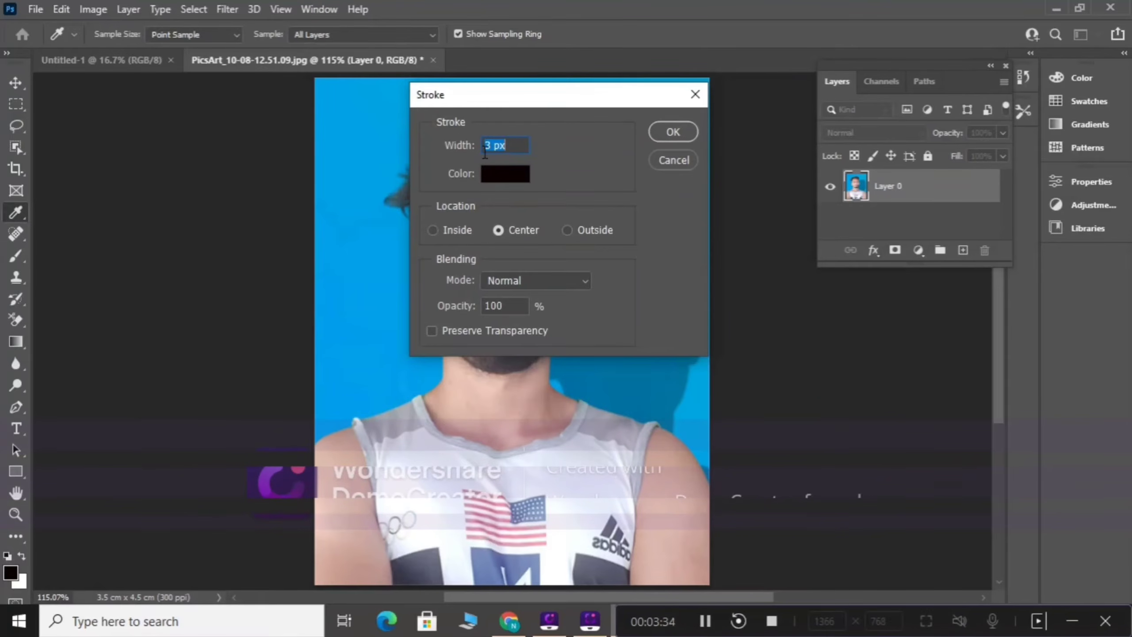
click(515, 180)
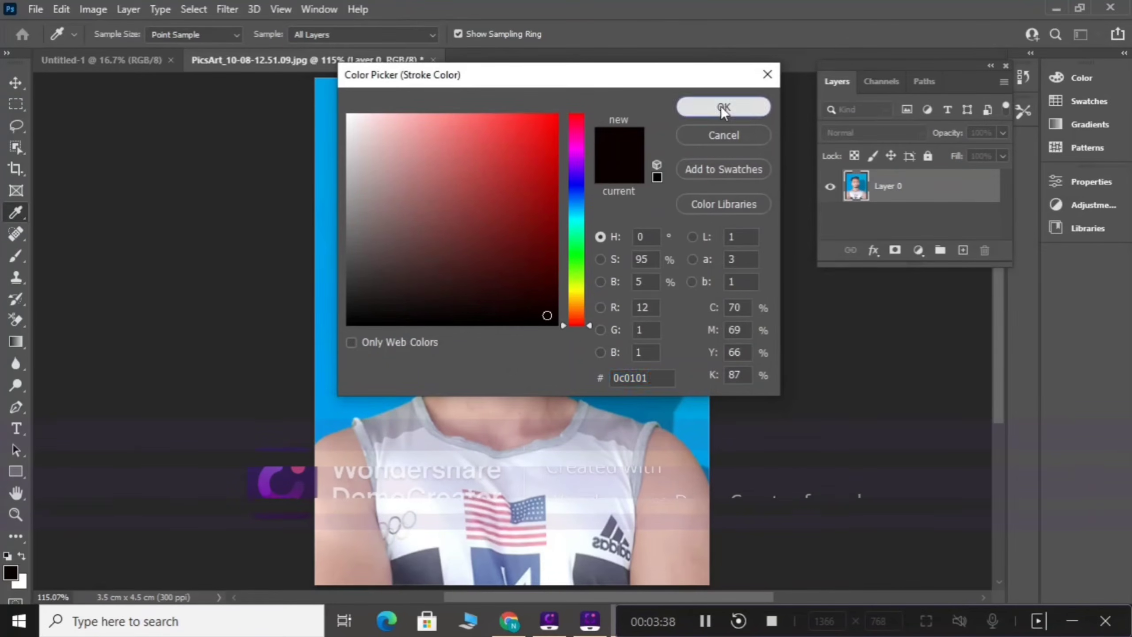
click(722, 108)
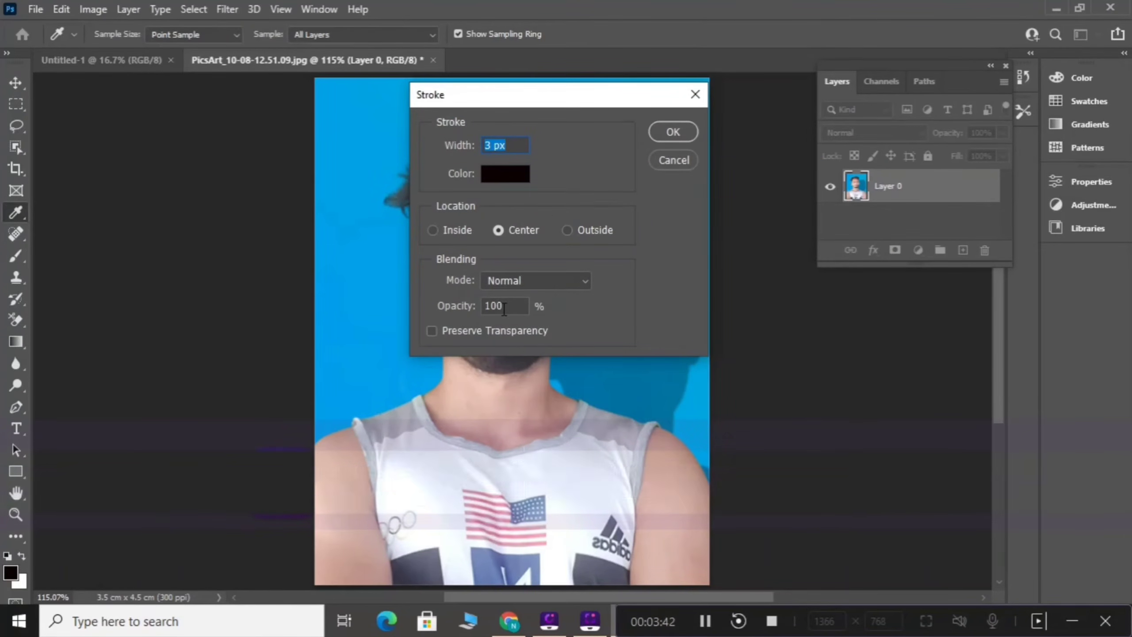
click(672, 133)
key(v)
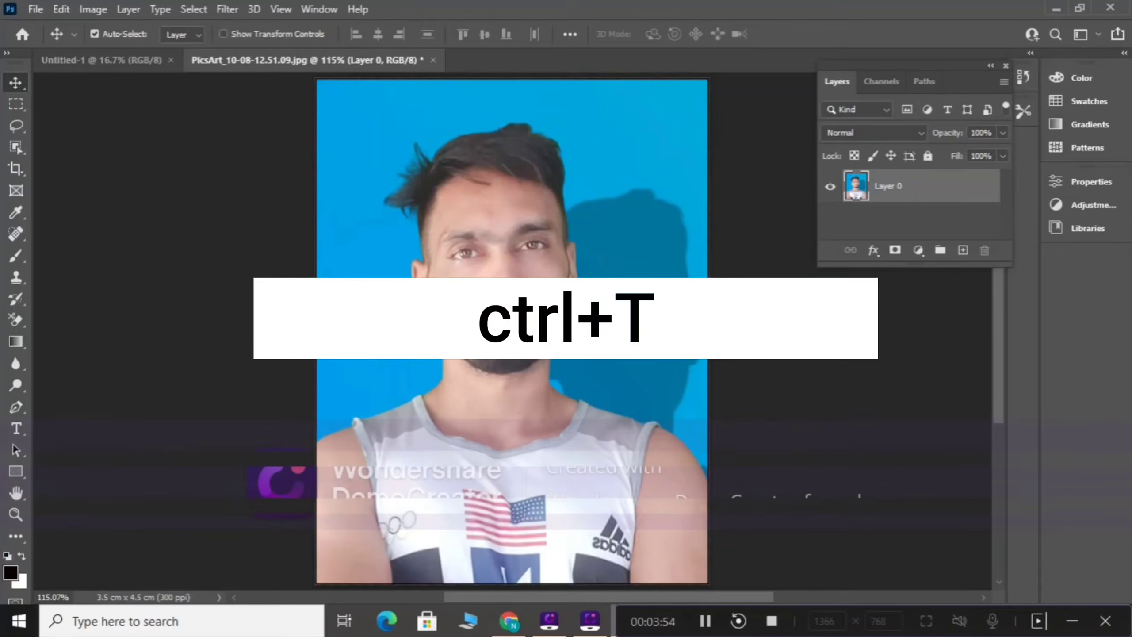
Step: Scale the photo layer down proportionally to 97% in width and height with Free Transform
key(ctrl+t)
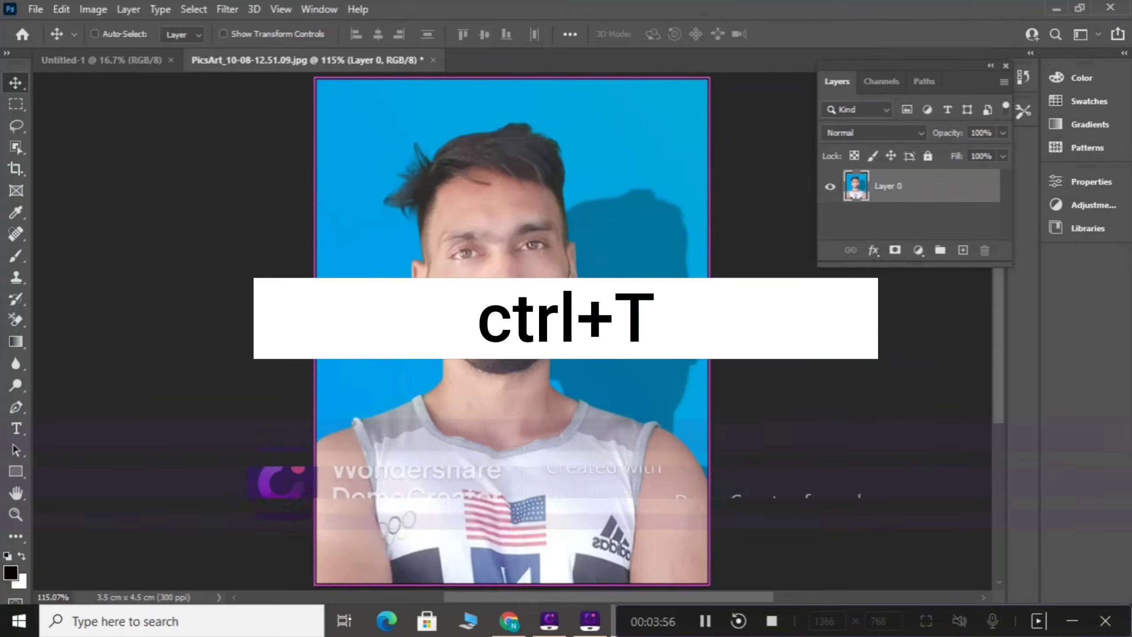
key(ctrl+t)
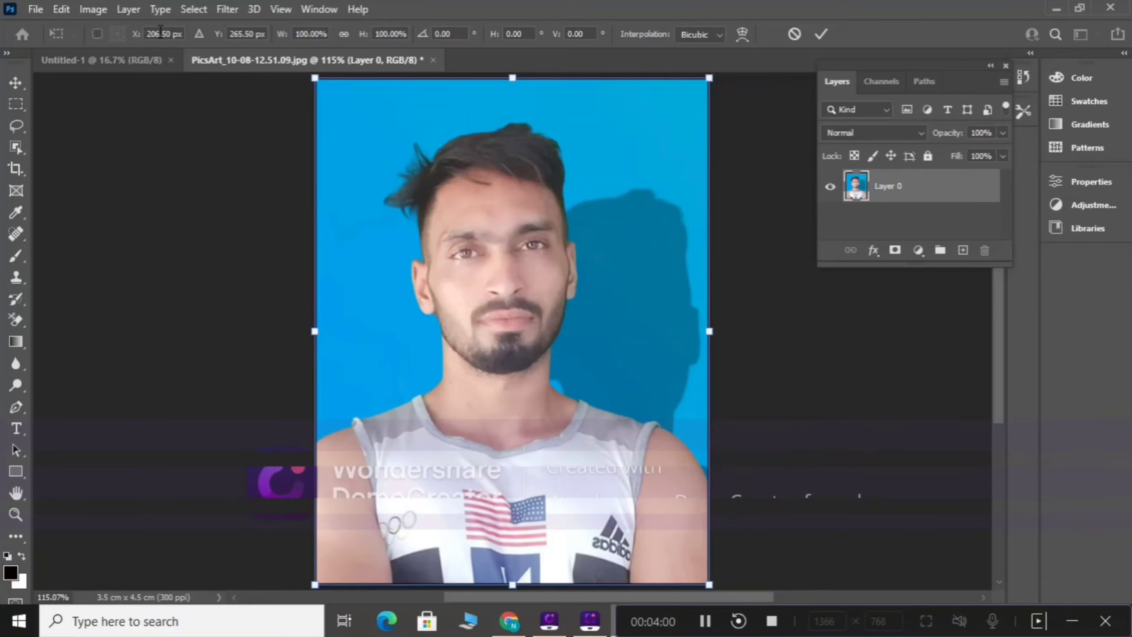
click(342, 35)
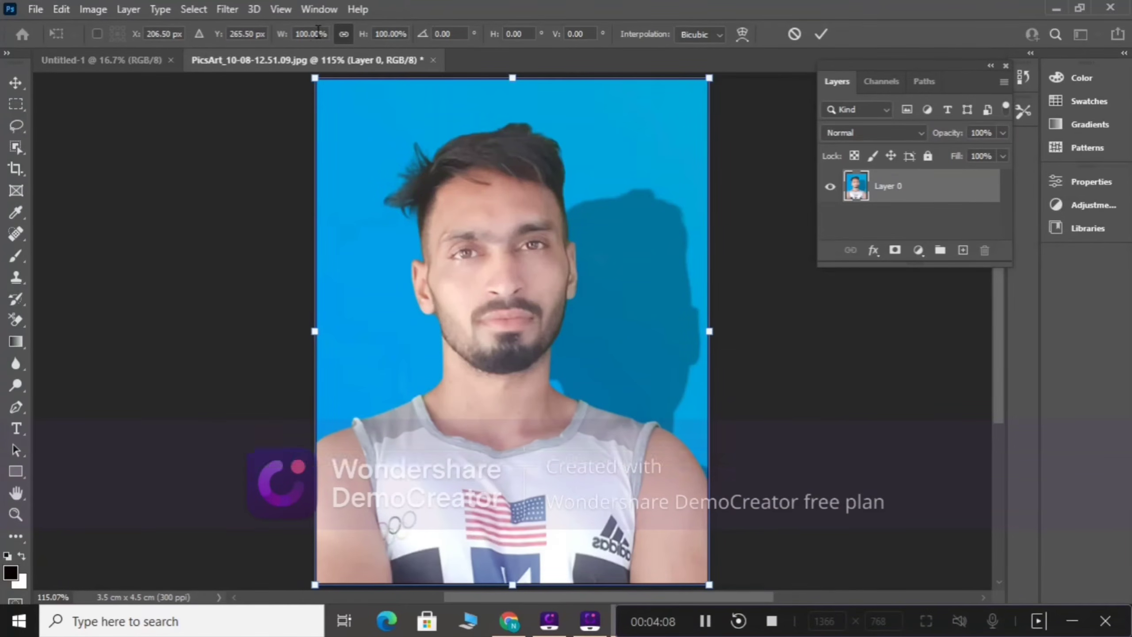
click(295, 35)
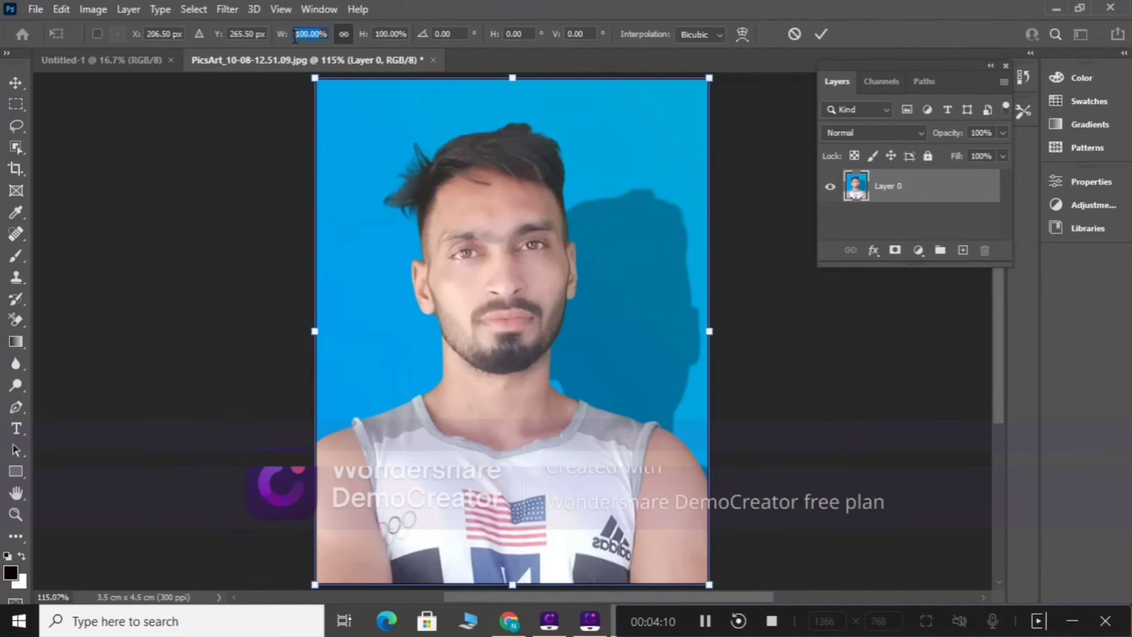
text(97%)
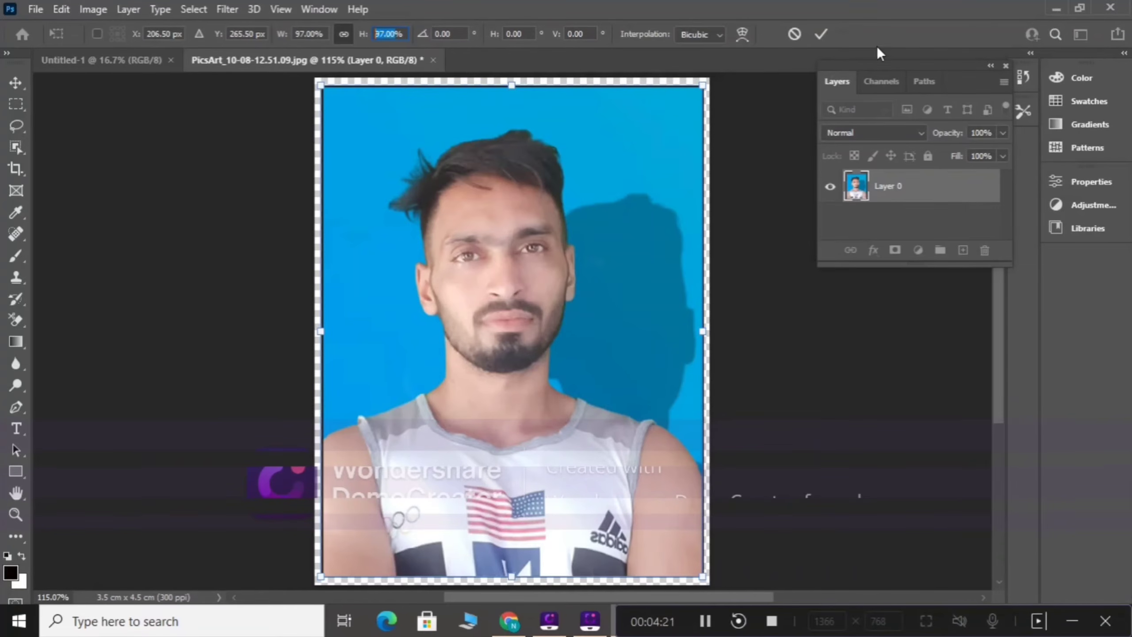
click(821, 35)
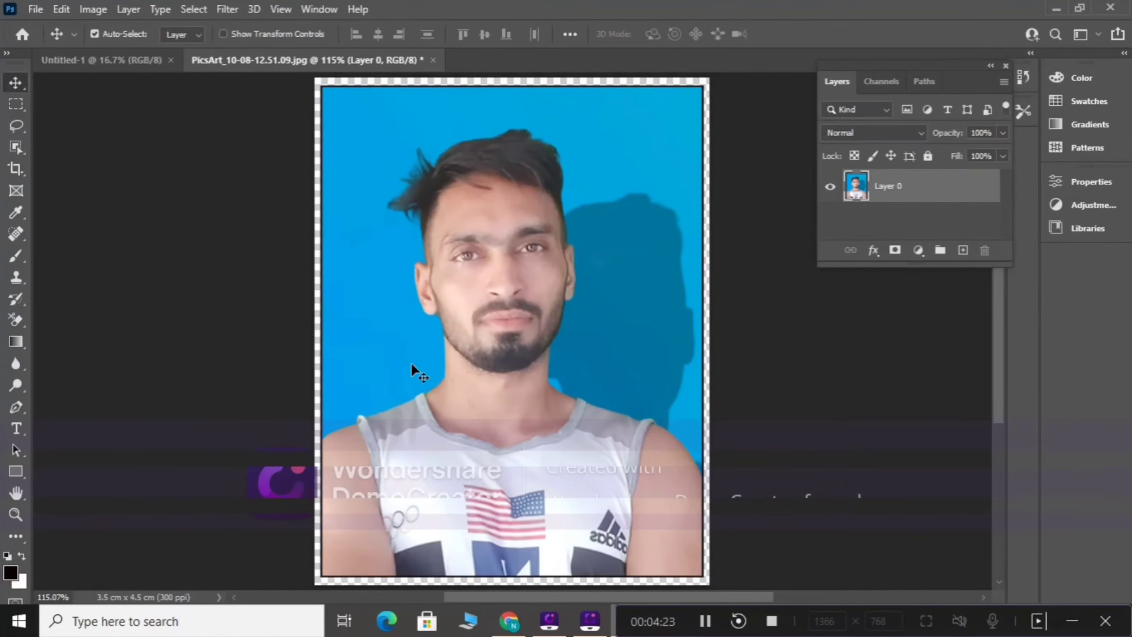
Step: Flatten the image to fill the transparent margin with white, and unlock the resulting Background as a normal layer
right_click(888, 187)
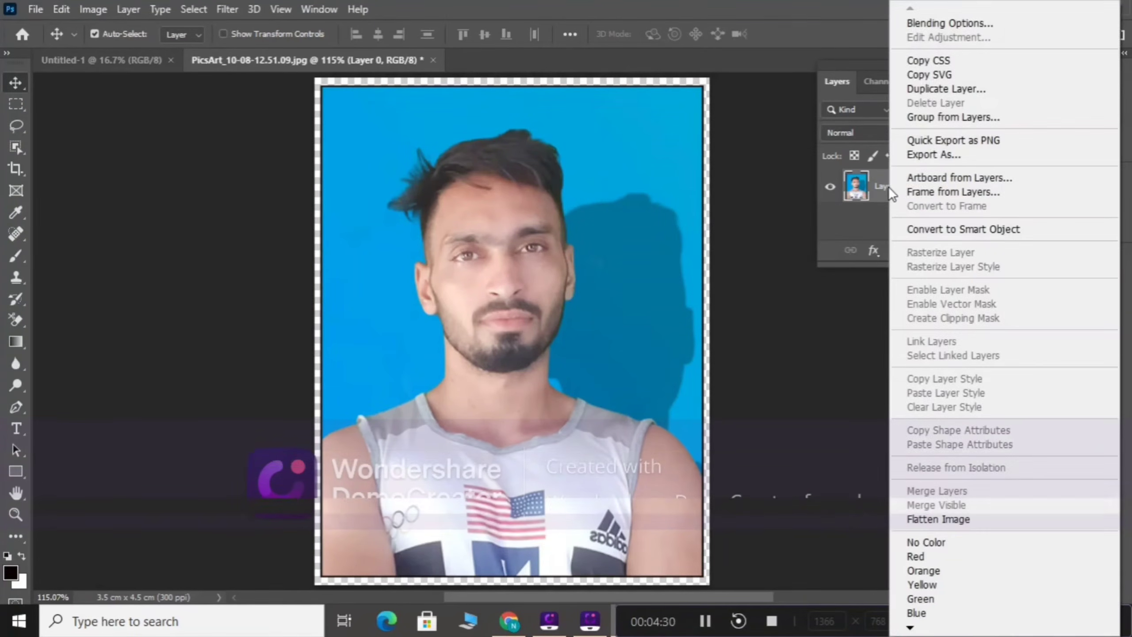
click(935, 520)
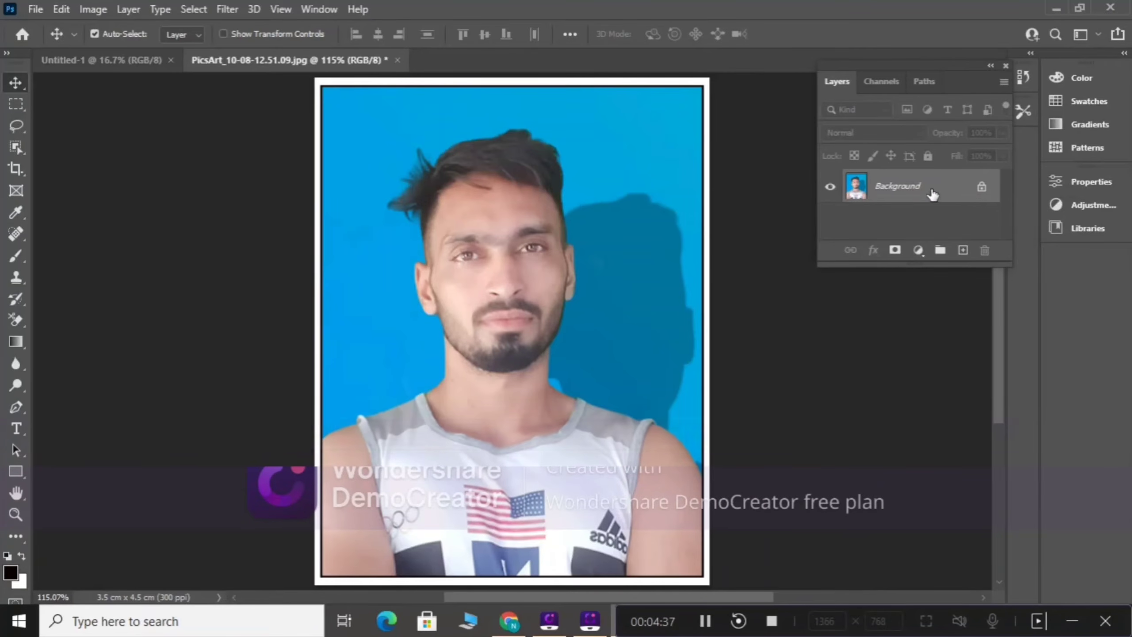
double_click(905, 194)
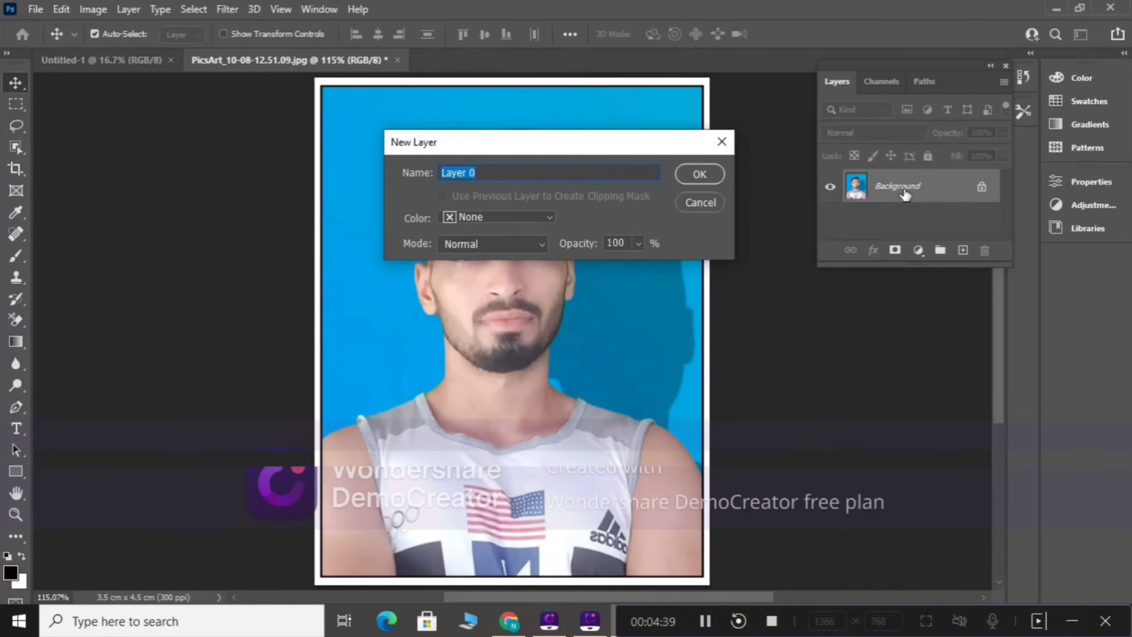
click(721, 142)
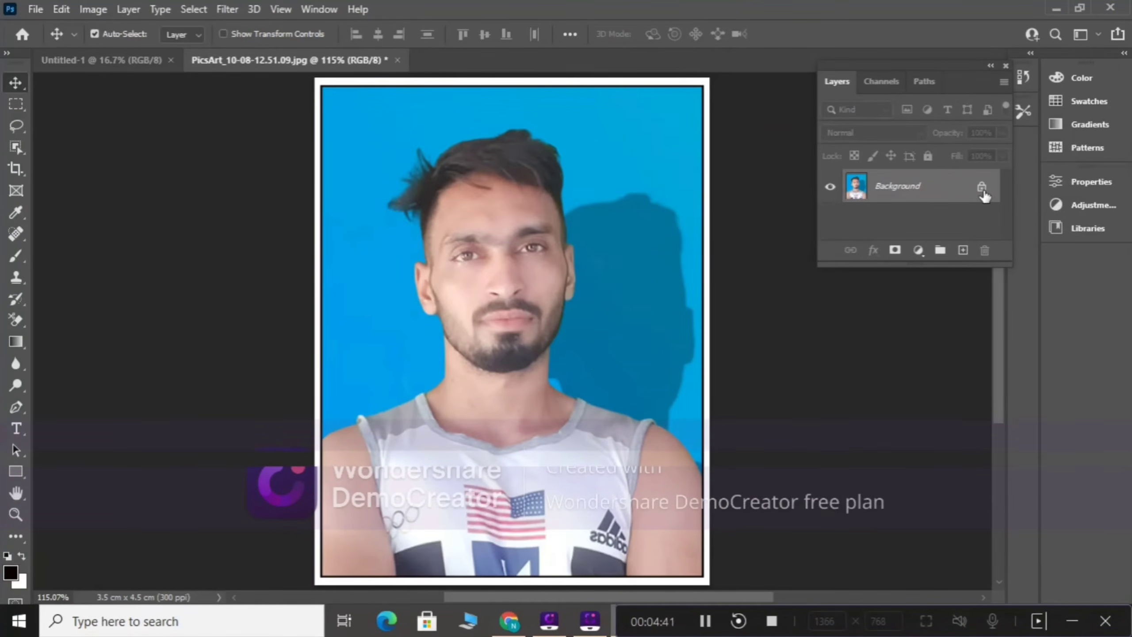
click(981, 188)
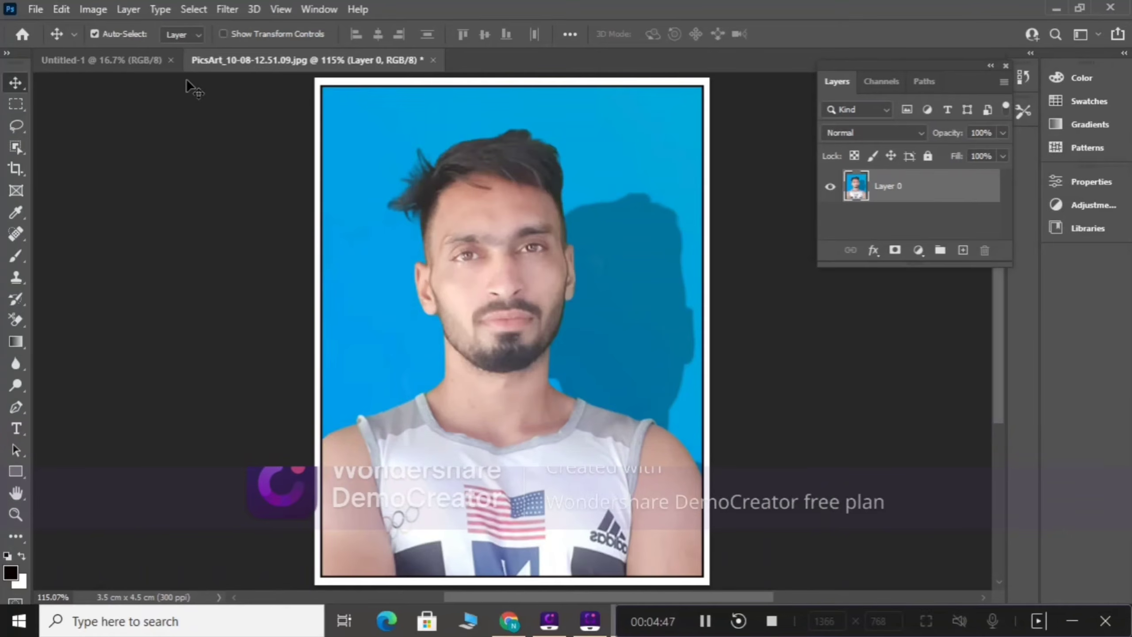
Step: Stroke the outer edge of the white margin with a 3 px black centered line at 100% opacity
click(64, 7)
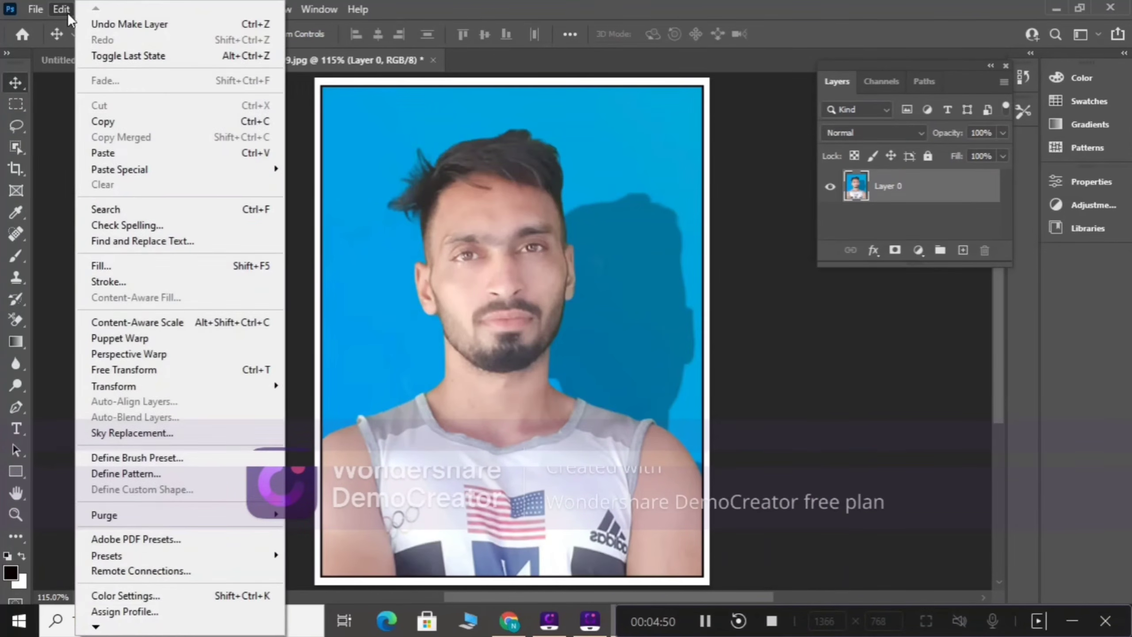
click(105, 282)
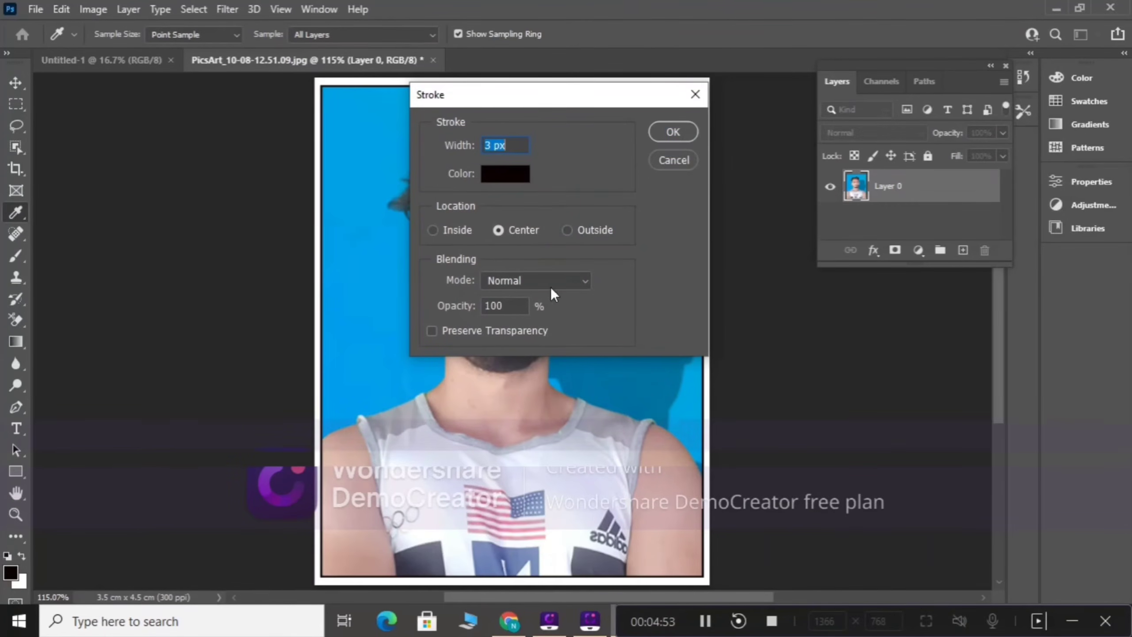
click(660, 131)
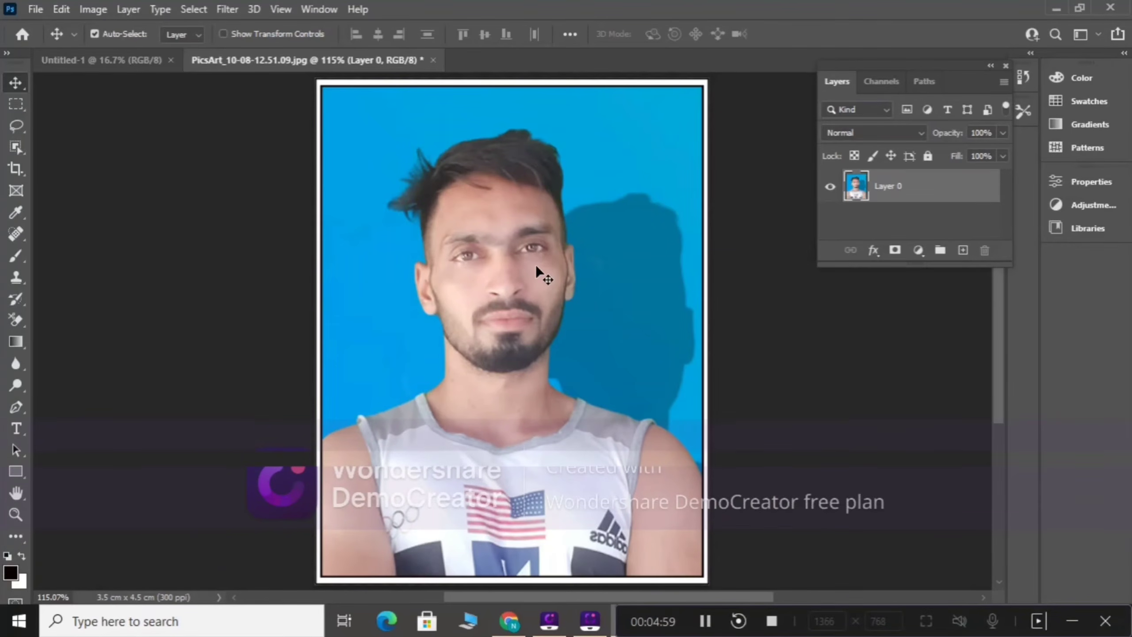
Step: Select the entire canvas of the bordered passport photo and copy it
key(ctrl+a)
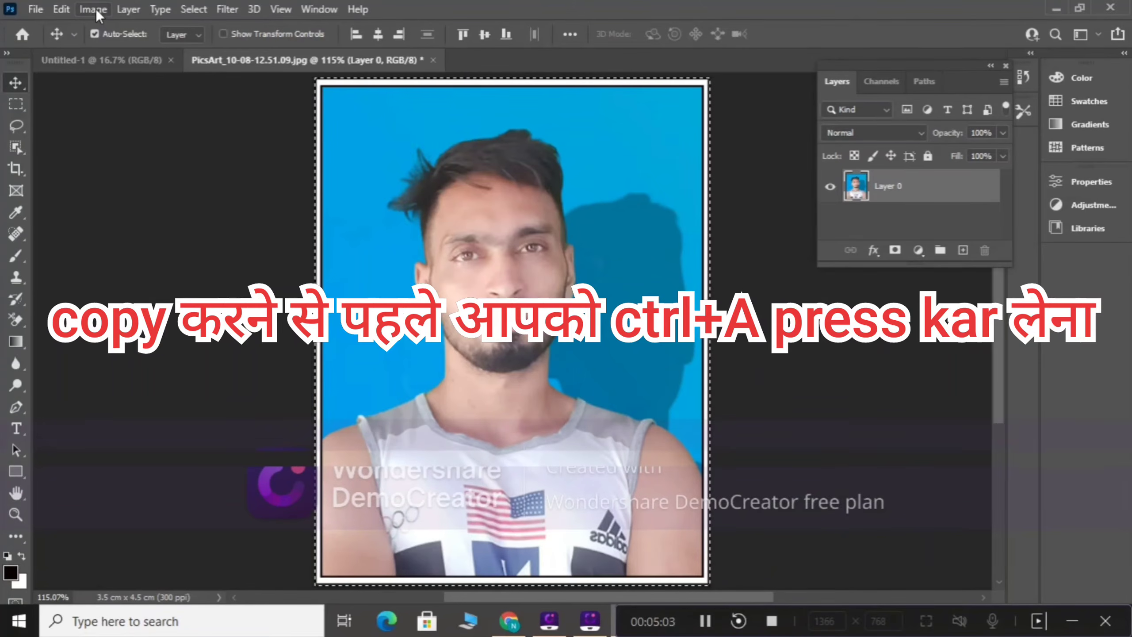
click(67, 6)
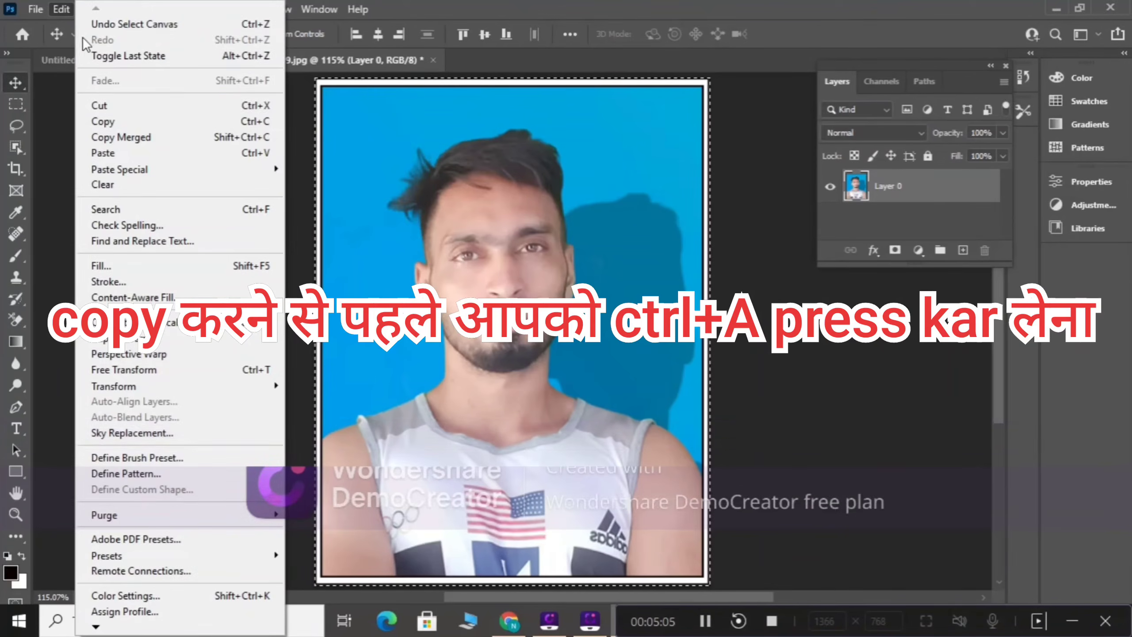
click(108, 121)
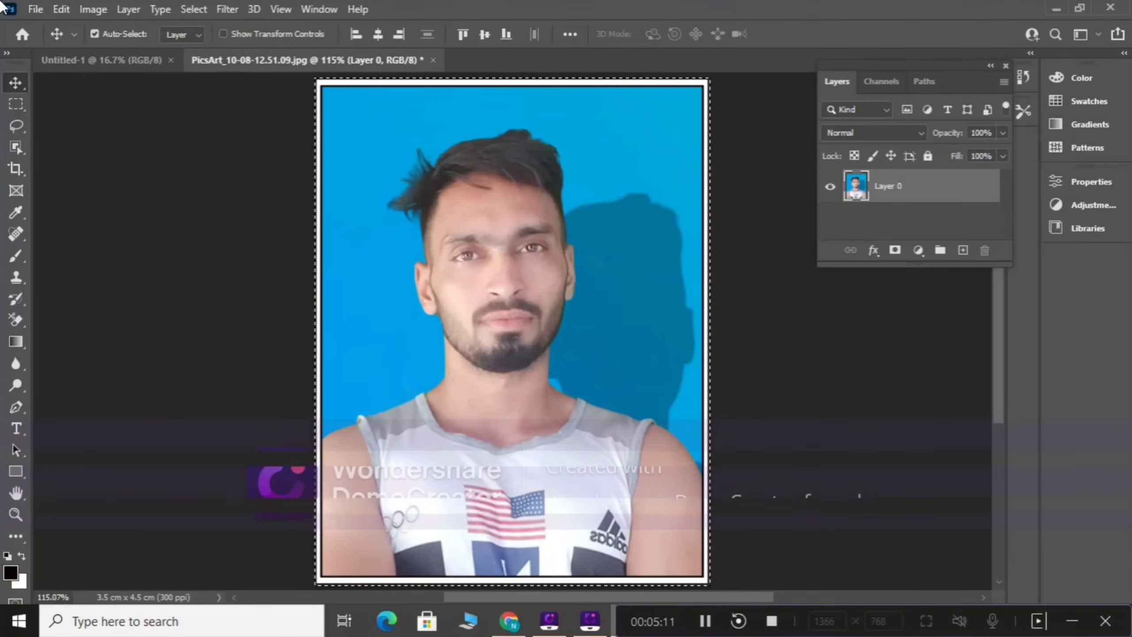
Step: Create a new portrait document from the A4 print preset, 210 x 297 mm at 300 ppi with white background
click(39, 8)
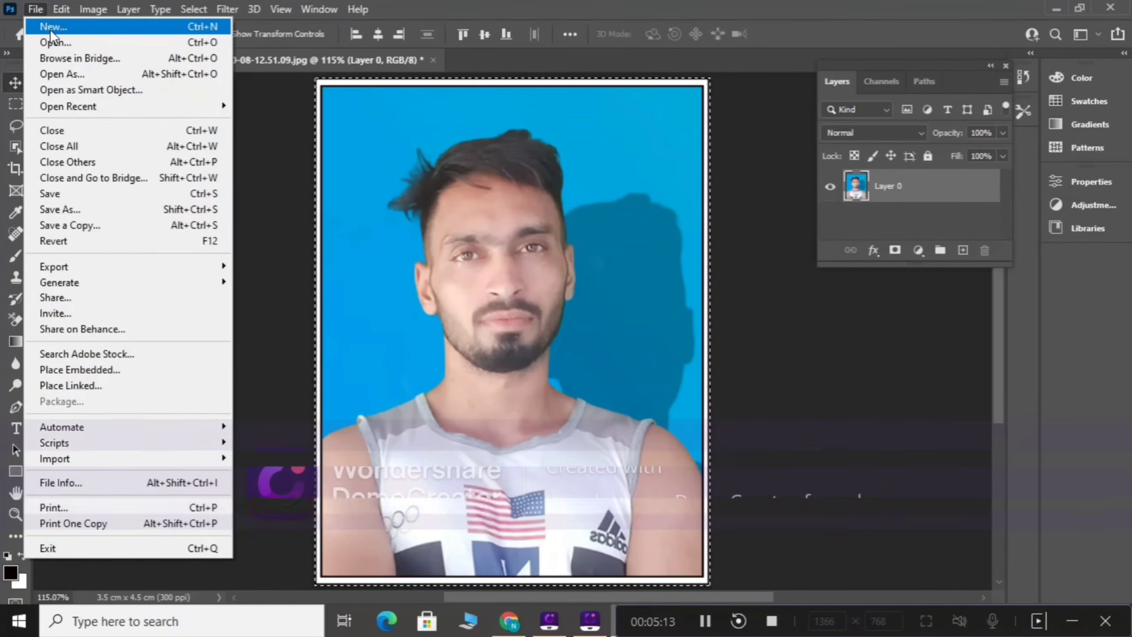
click(49, 27)
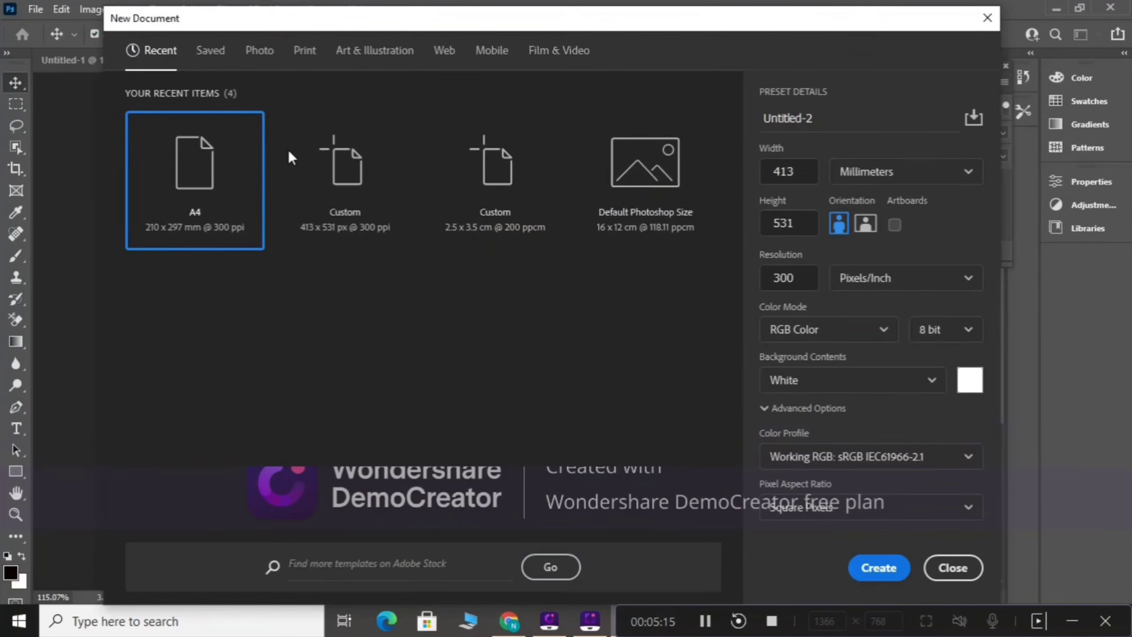
click(304, 52)
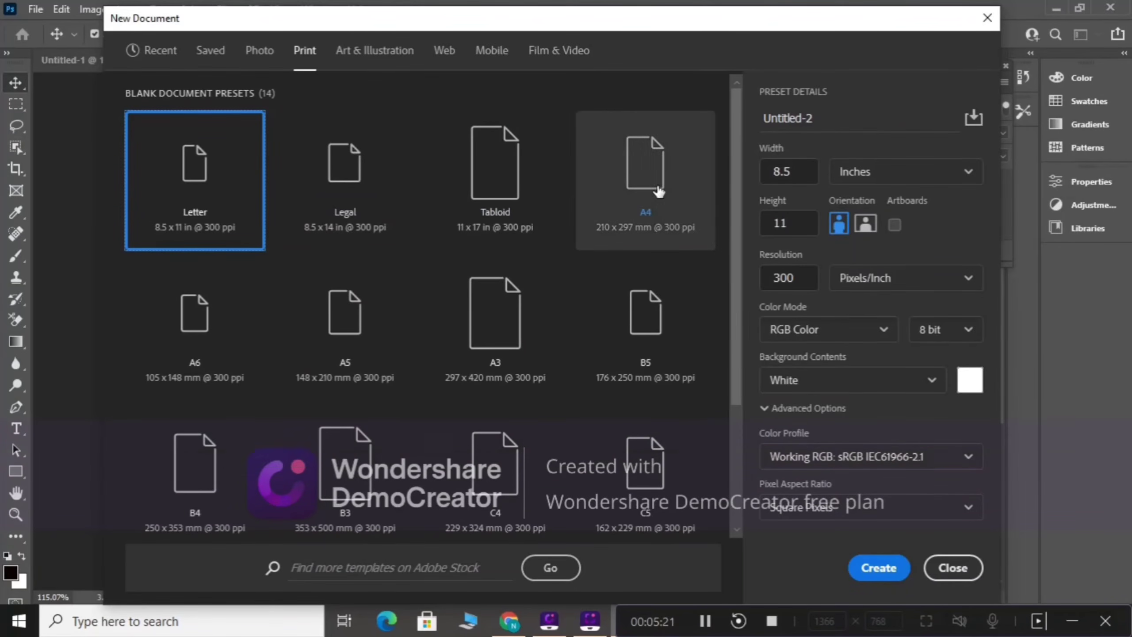
click(649, 169)
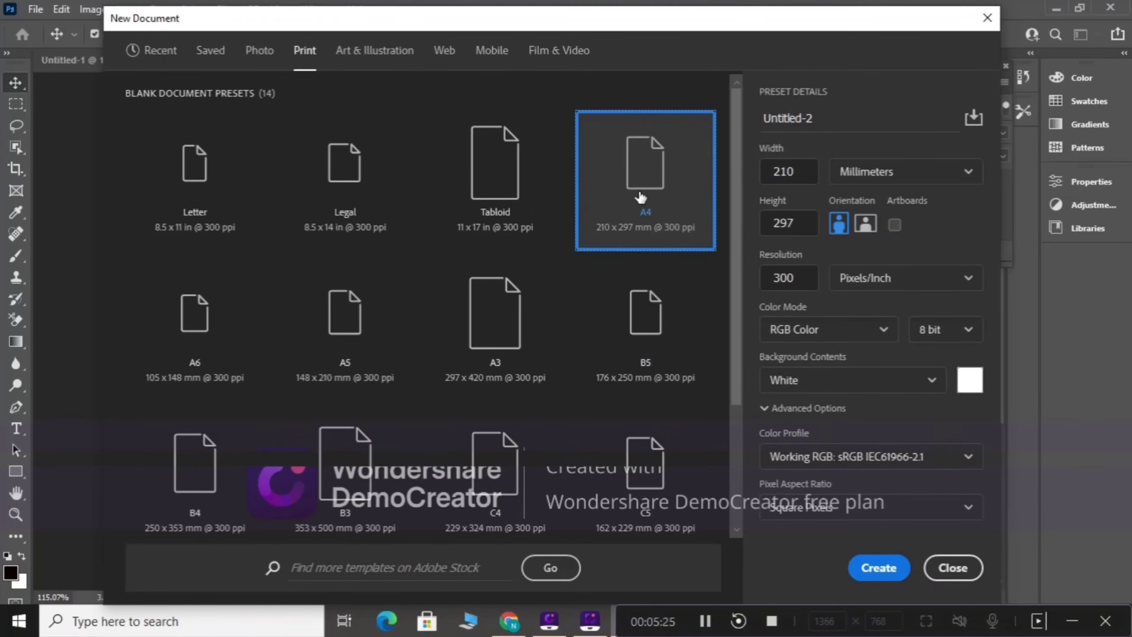
click(873, 566)
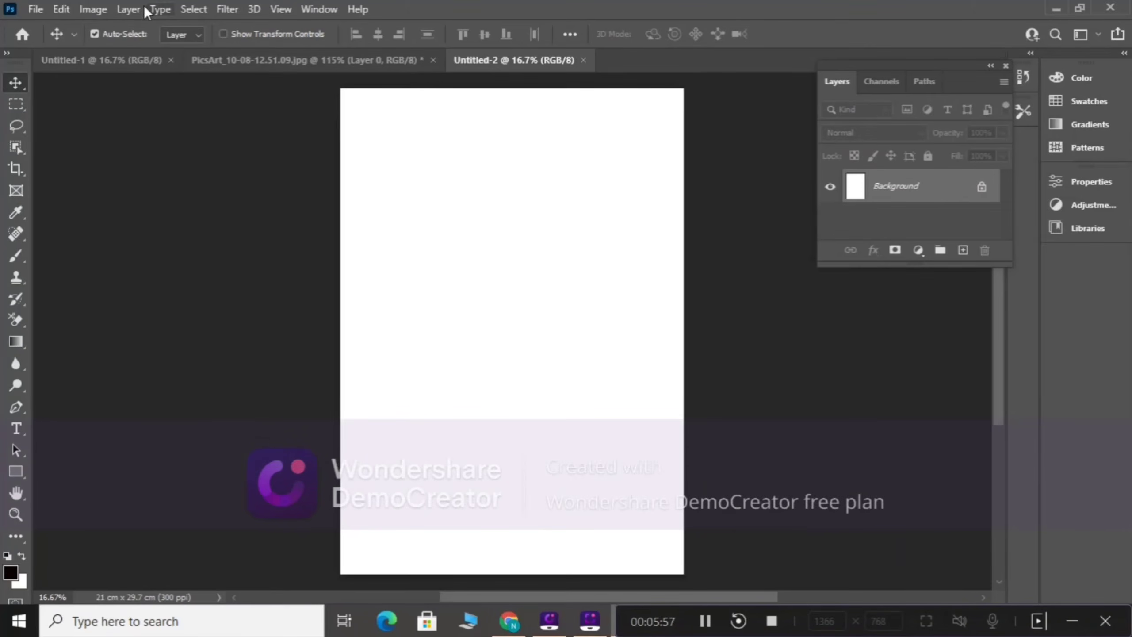
Step: Paste the photo and move it to the page's upper-left corner, about 0.5 cm from the left and 0.8 cm from the top edge
click(63, 9)
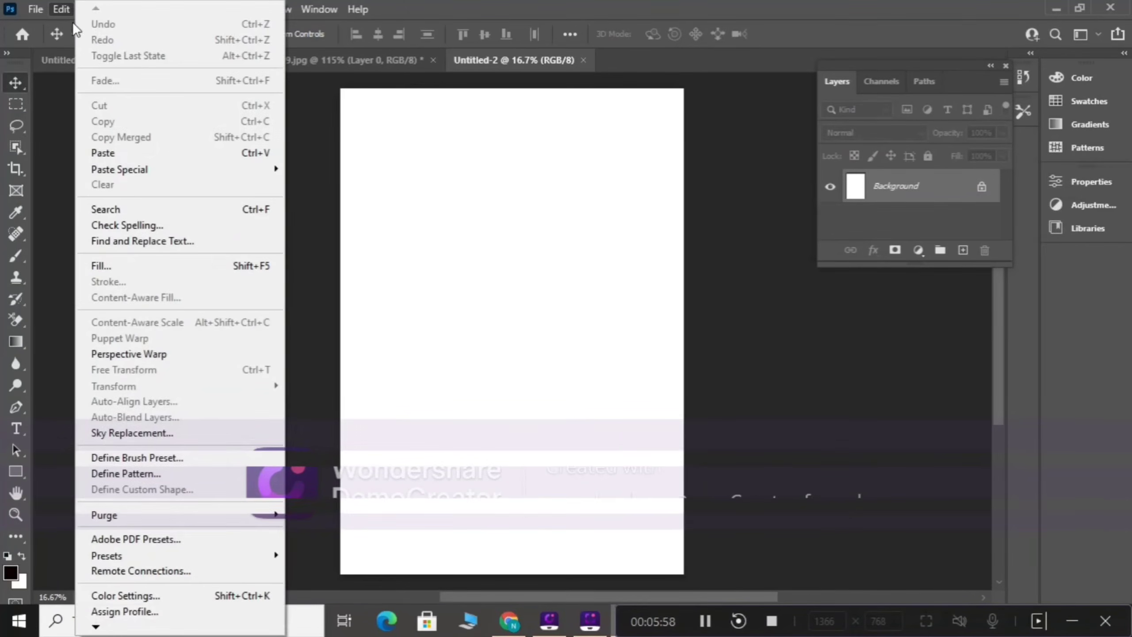
click(126, 153)
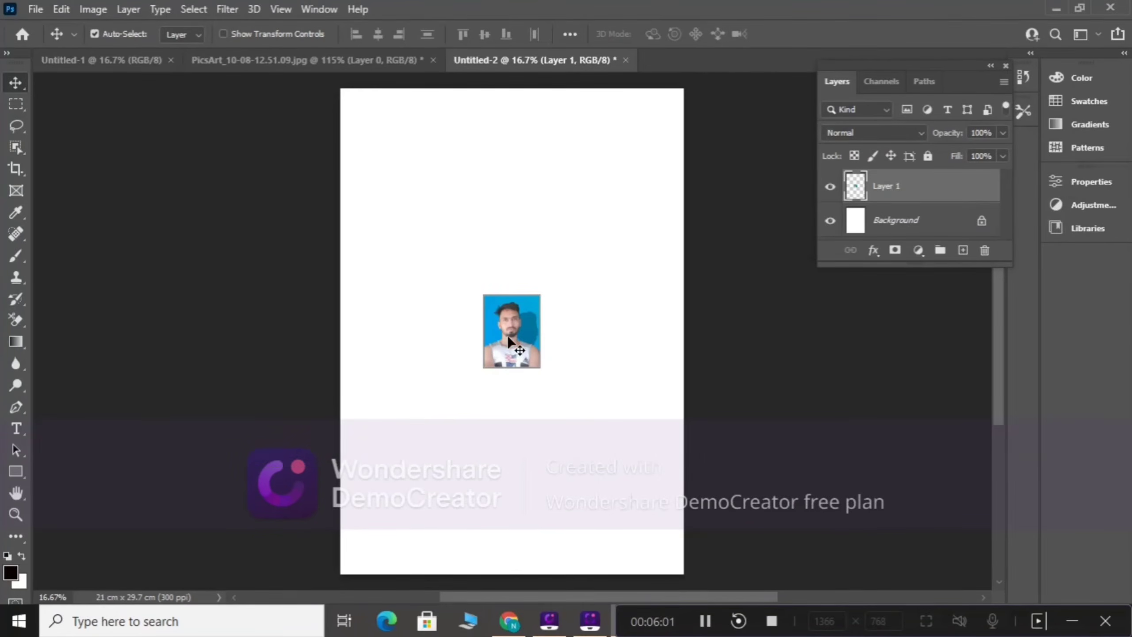
drag(508, 340, 377, 141)
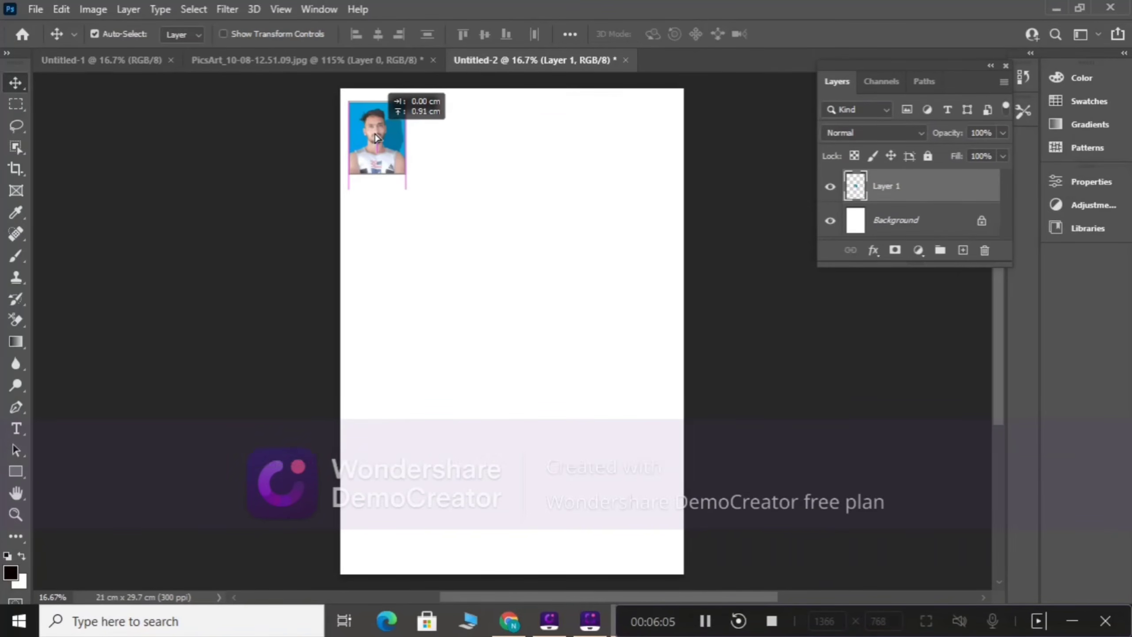
drag(376, 138, 377, 139)
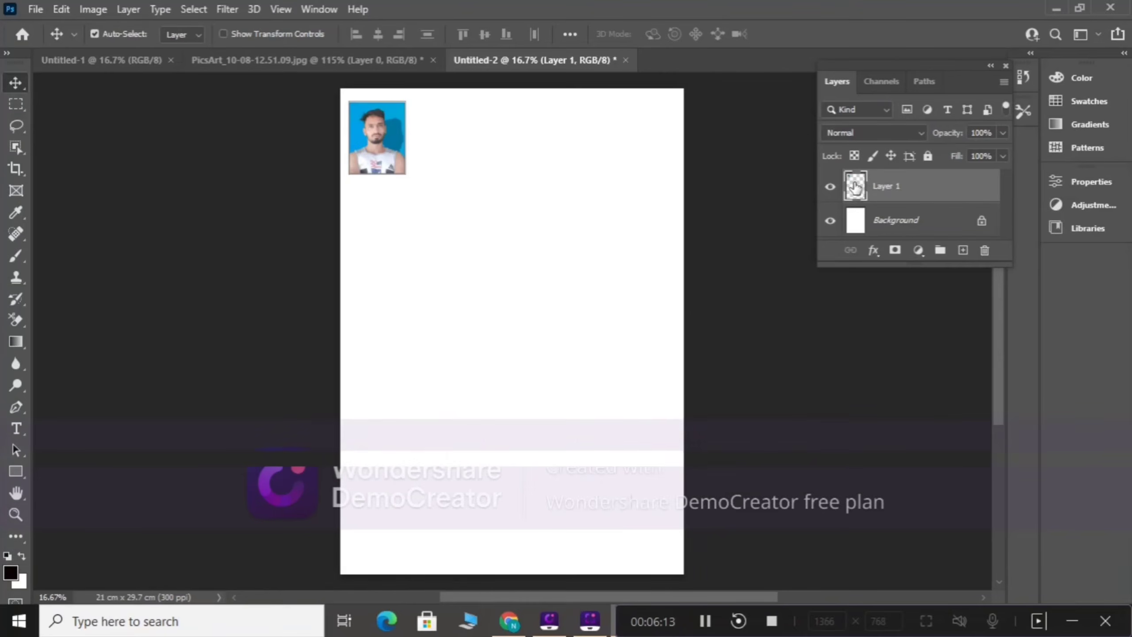
Step: Load the photo layer's outline as a selection and transform a duplicate of it to the right on the same layer, centred at about X 734 px
key(ctrl)
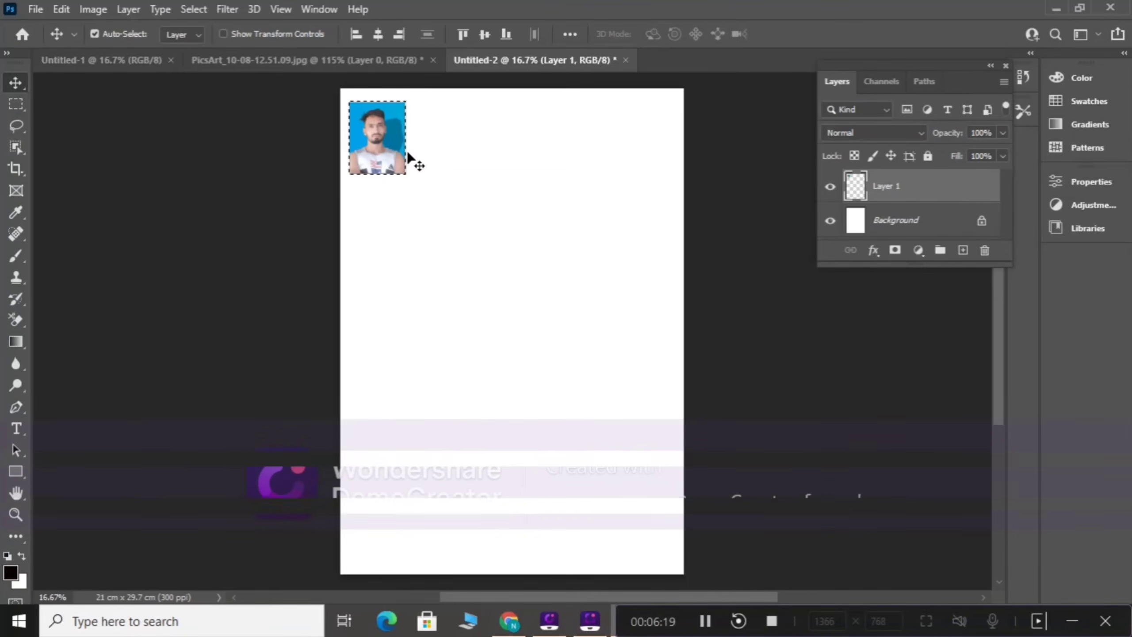
key(ctrl)
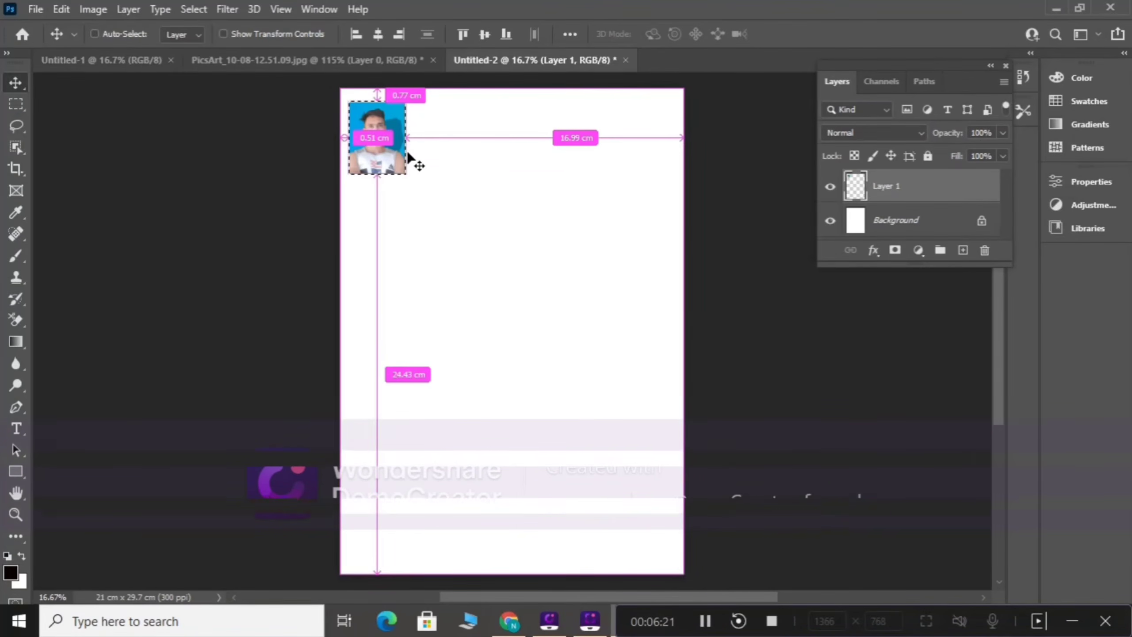
key(ctrl+alt+t)
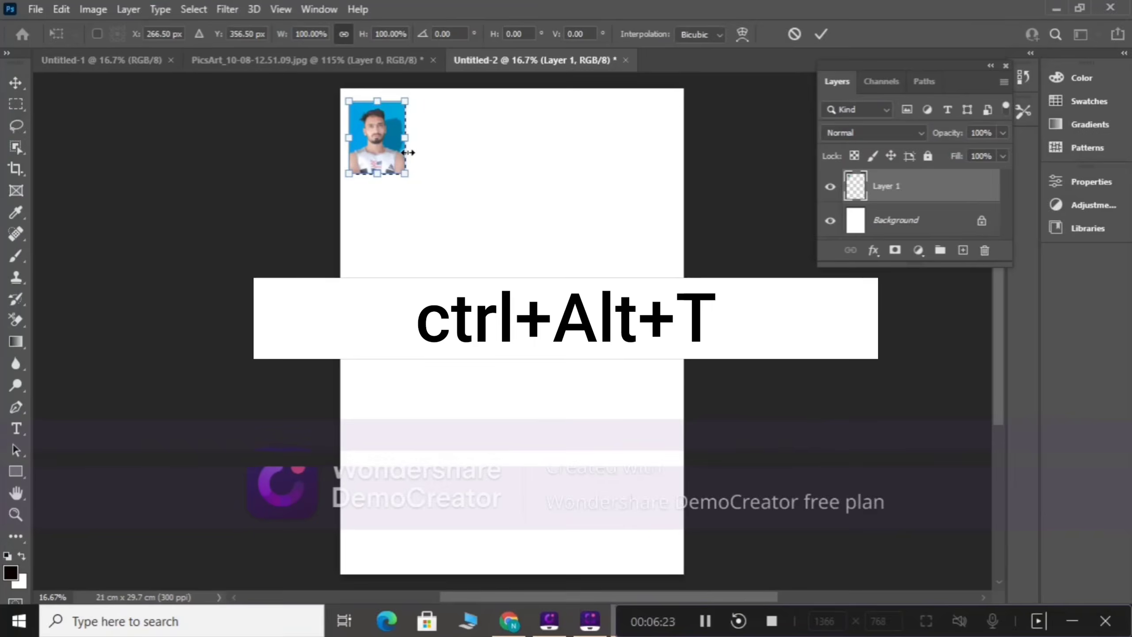
drag(378, 145, 447, 138)
key(Return)
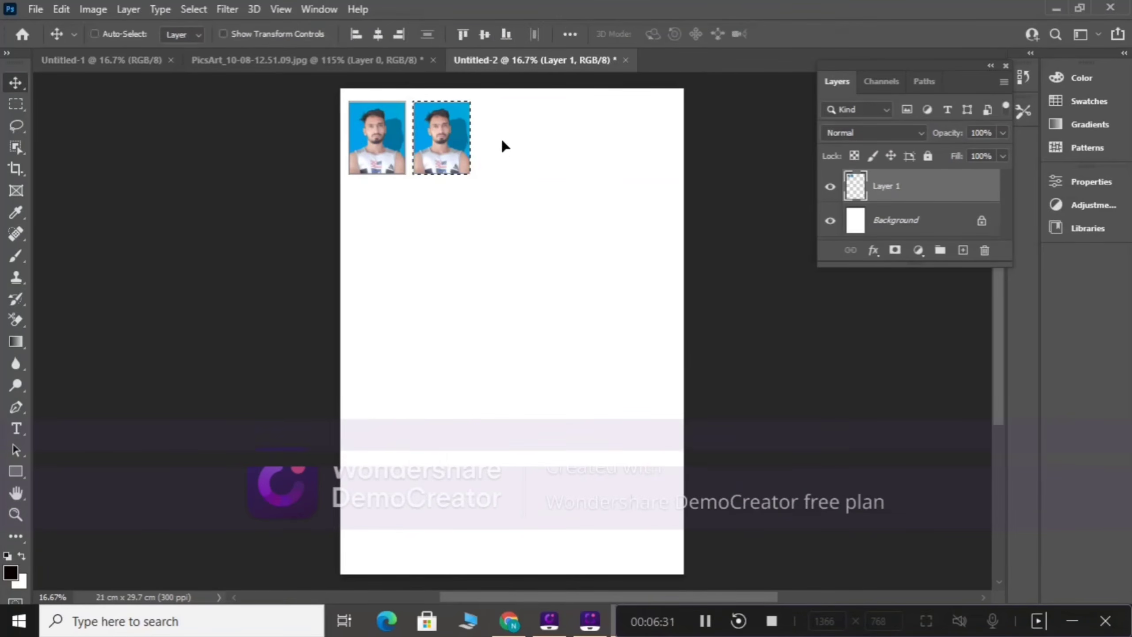
Step: Add a third and a fourth copy of the selected photo along the top row, centred at about X 1241 px and 1714 px
key(ctrl+alt+t)
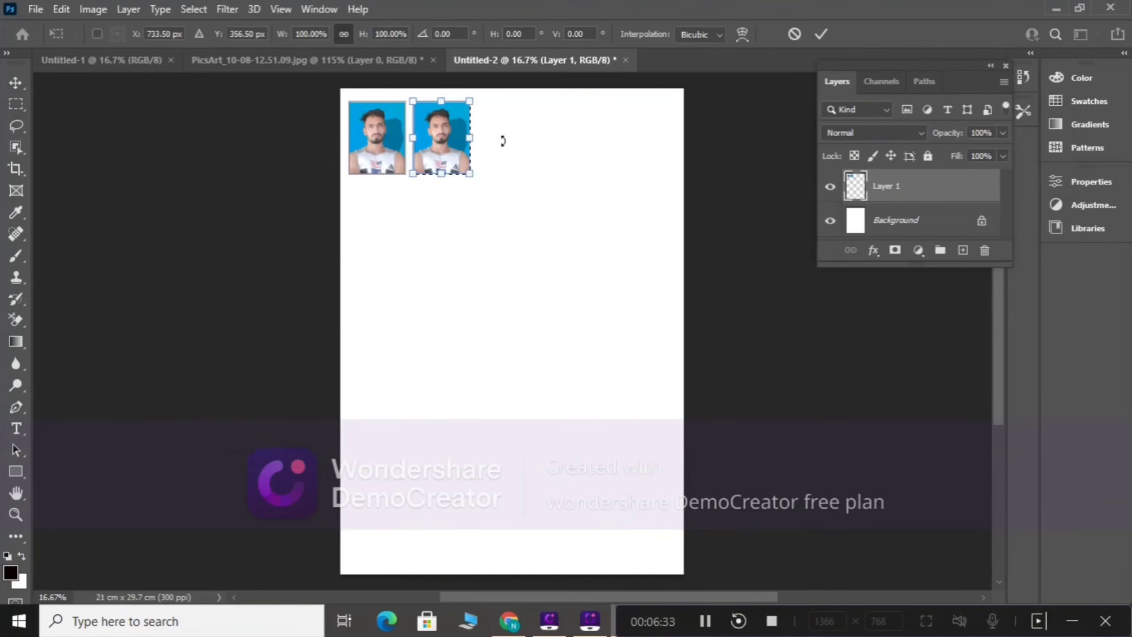
drag(461, 141, 518, 144)
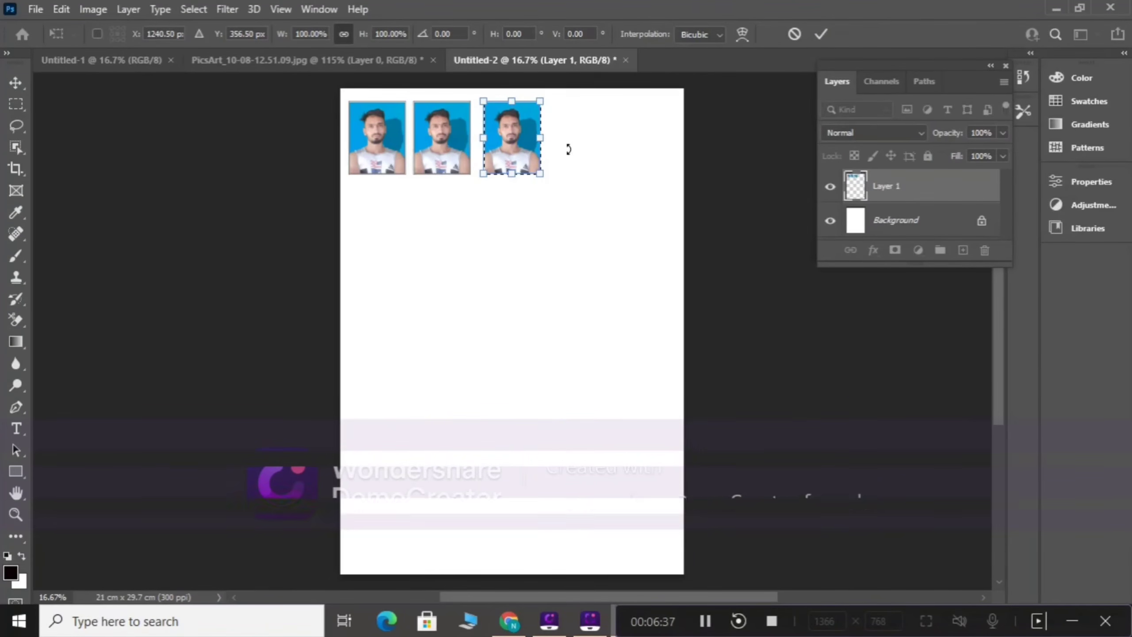
key(Return)
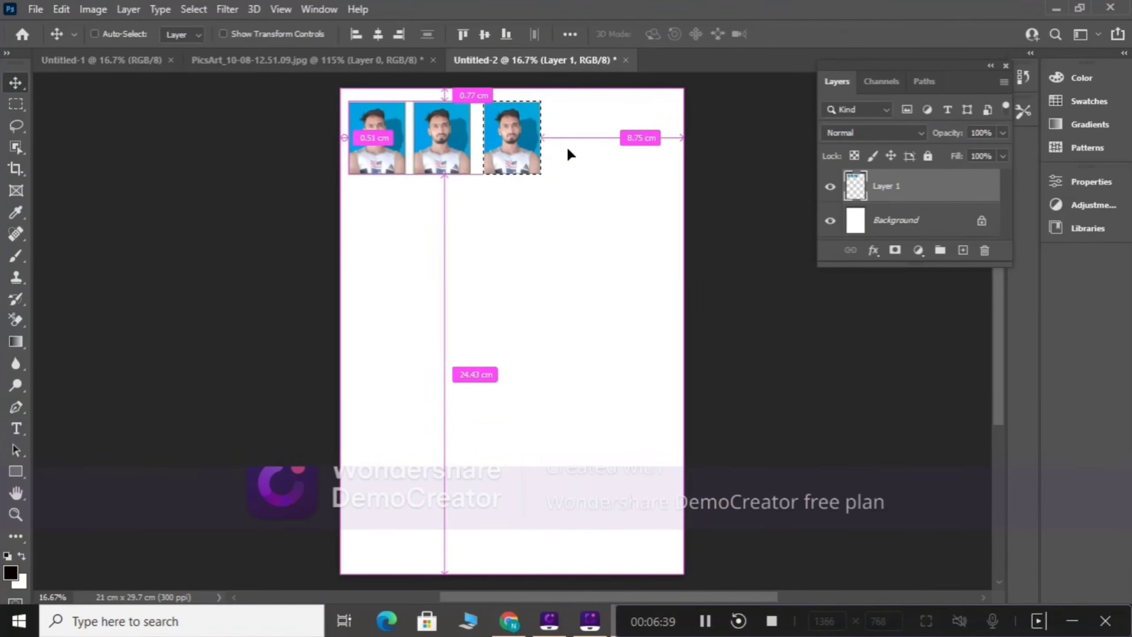
key(ctrl+alt+t)
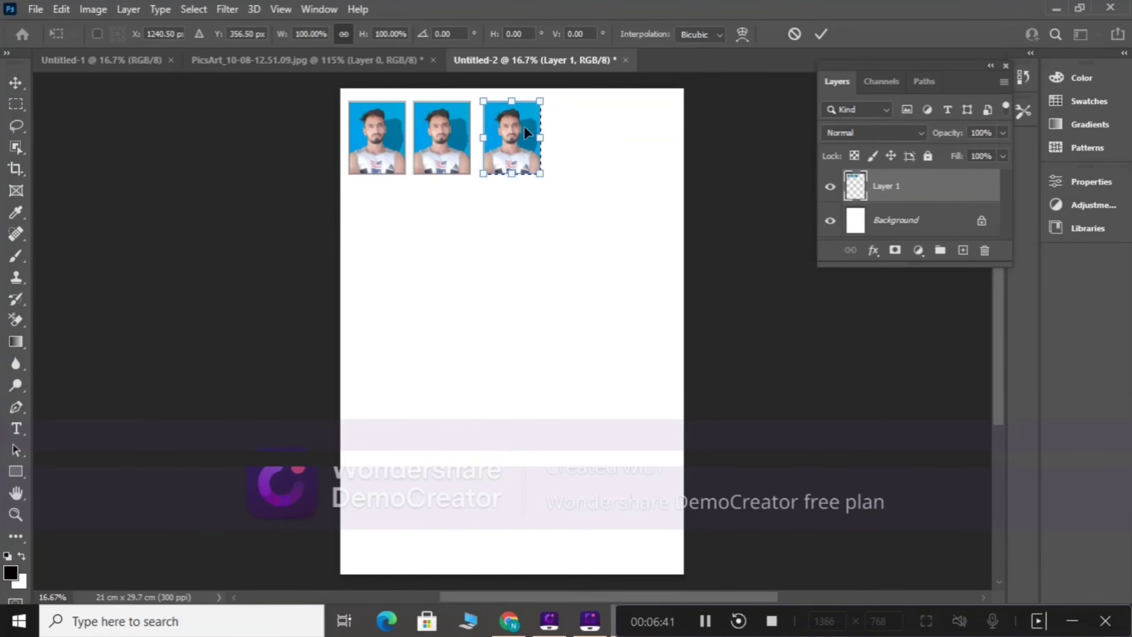
drag(529, 129, 575, 128)
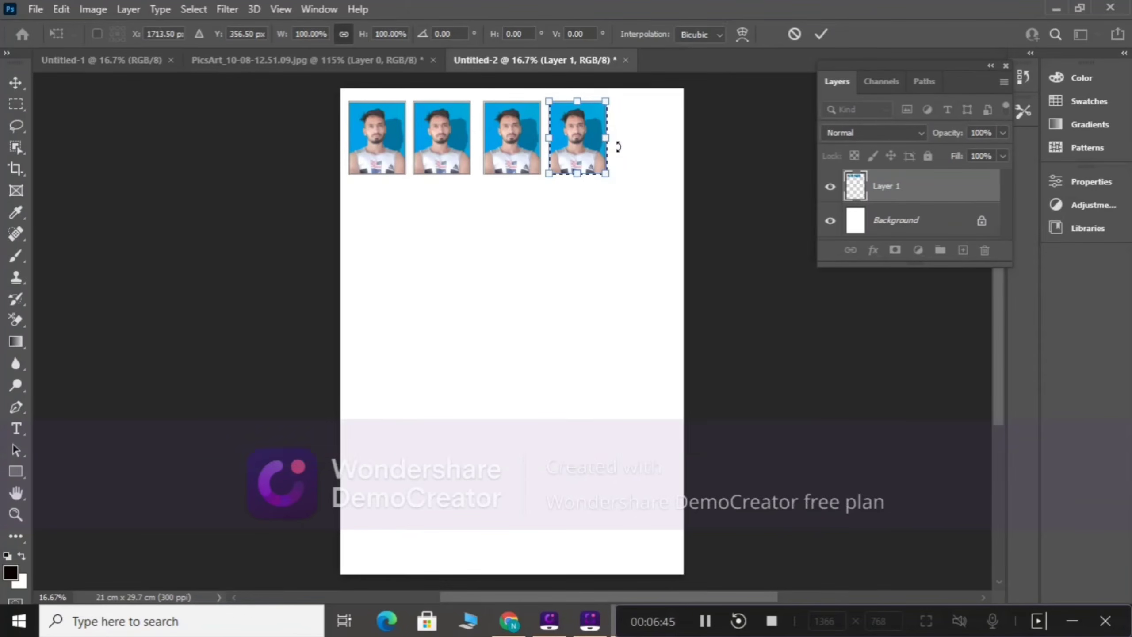
key(Return)
Step: Add a fifth photo at the right end of the row, centred at about X 2187 px, and clear the selection
key(ctrl+alt+t)
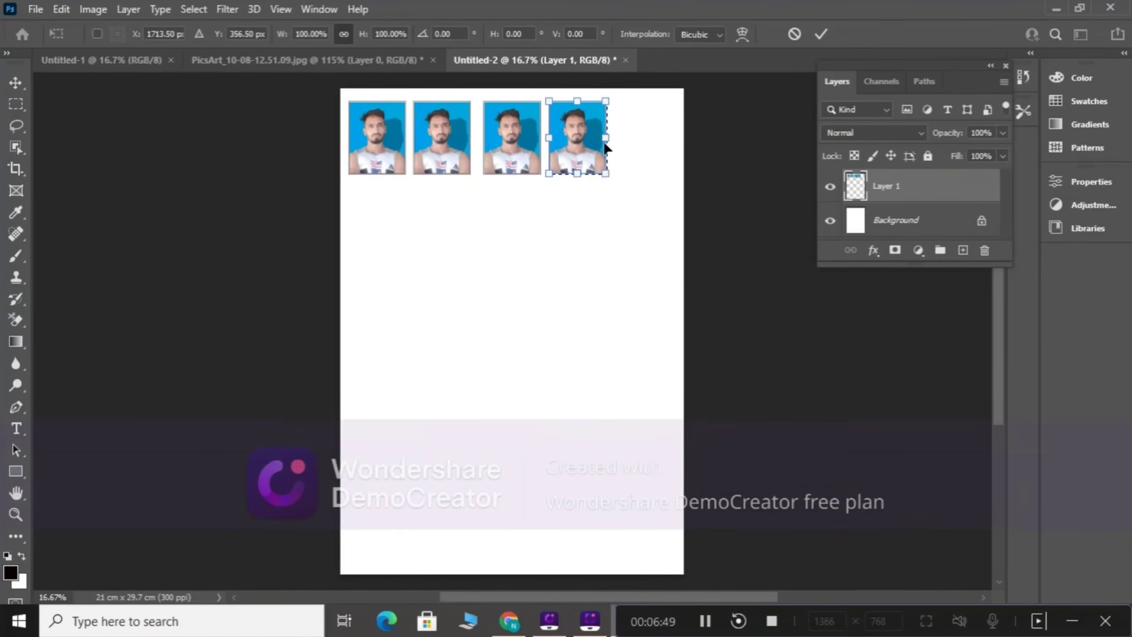
drag(600, 144, 655, 136)
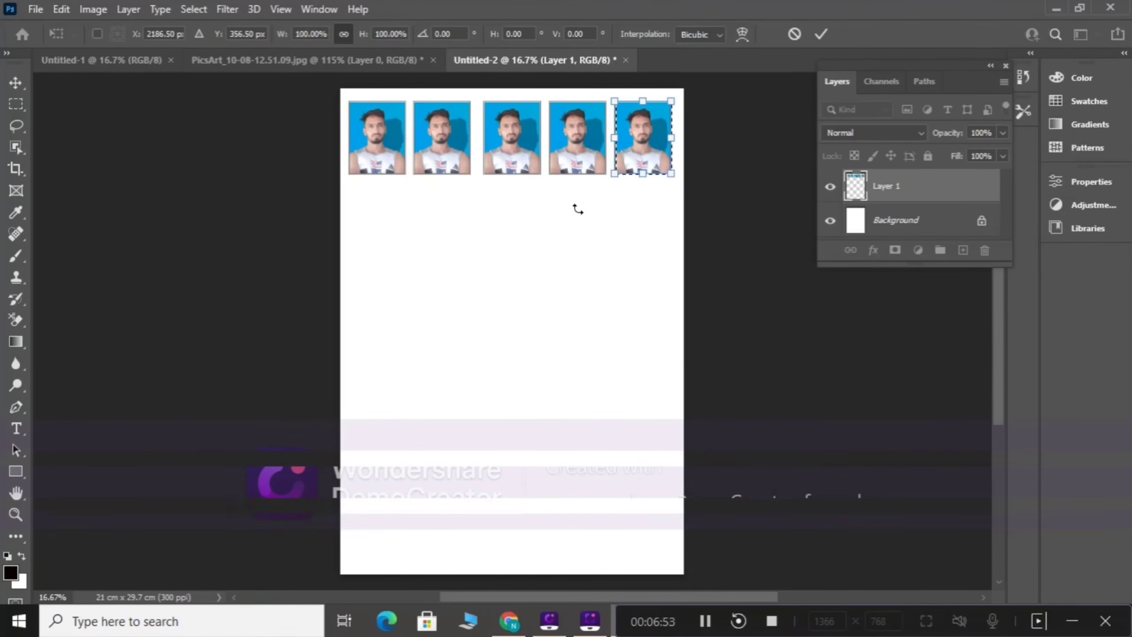
key(Return)
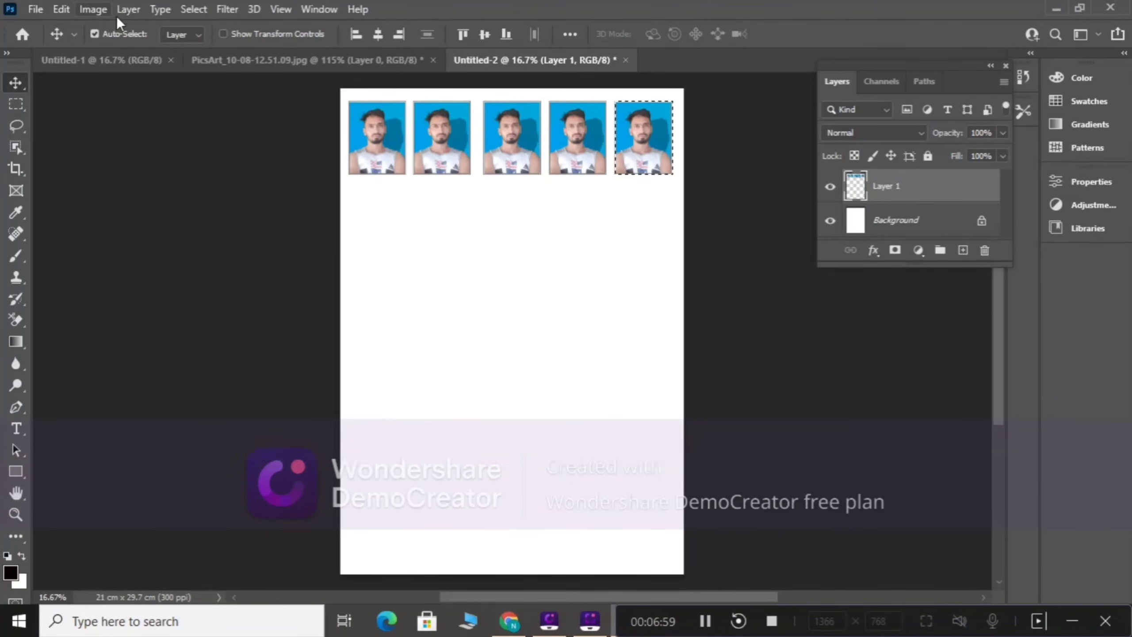
click(196, 10)
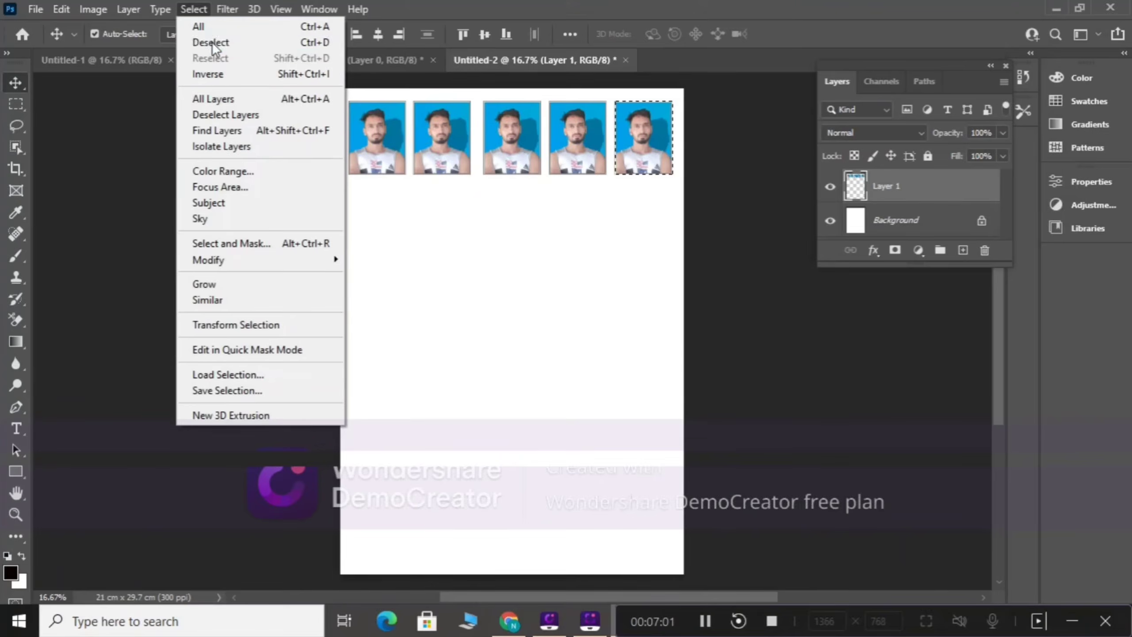
click(200, 42)
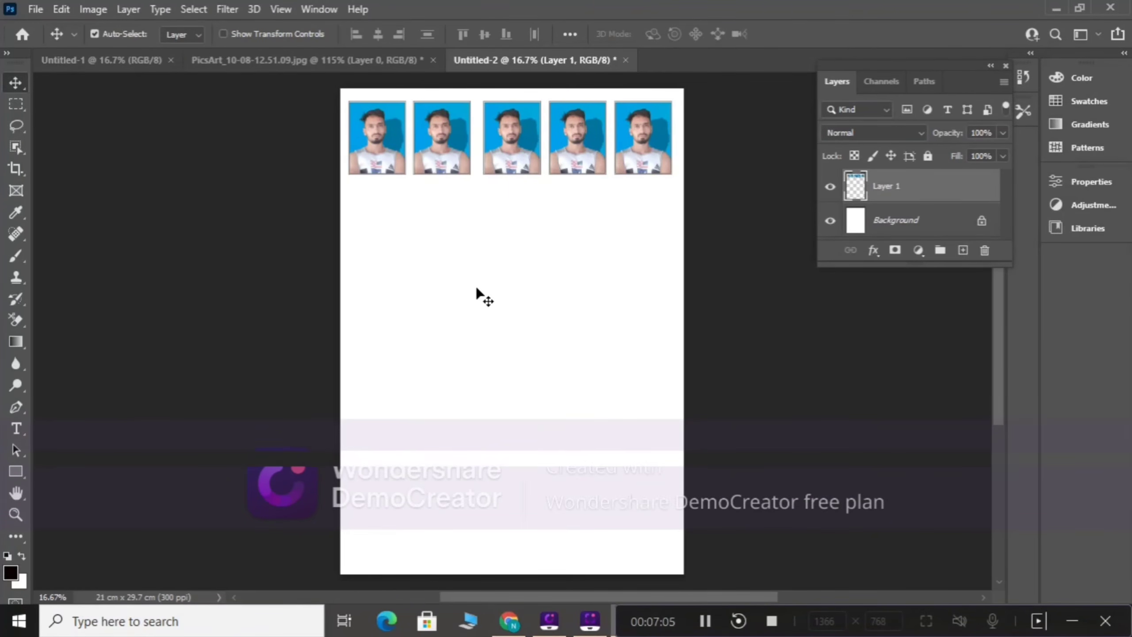
Step: Duplicate the row of five photos straight down as a second row, centred at about Y 927 px, using Free Transform
key(ctrl)
key(ctrl+t)
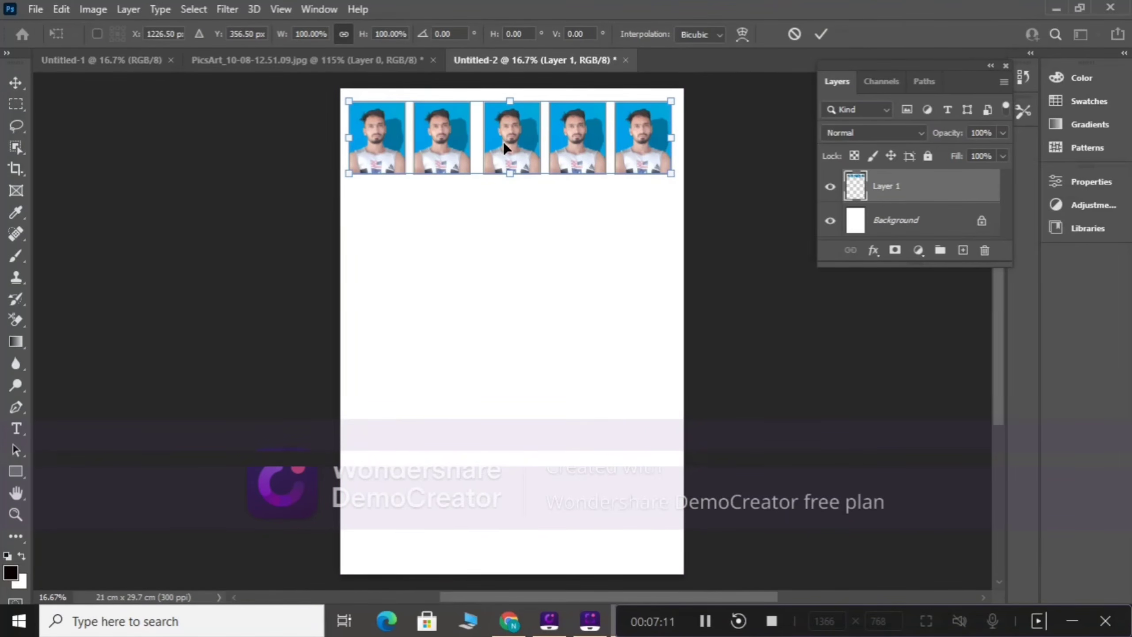
drag(503, 141, 492, 232)
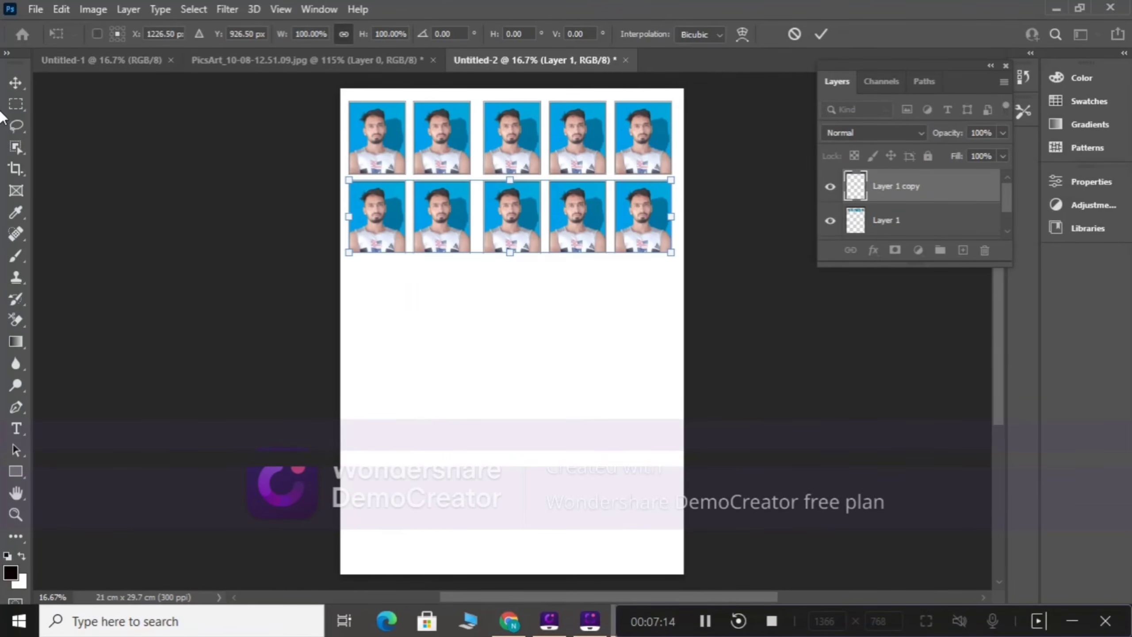
right_click(17, 85)
click(37, 81)
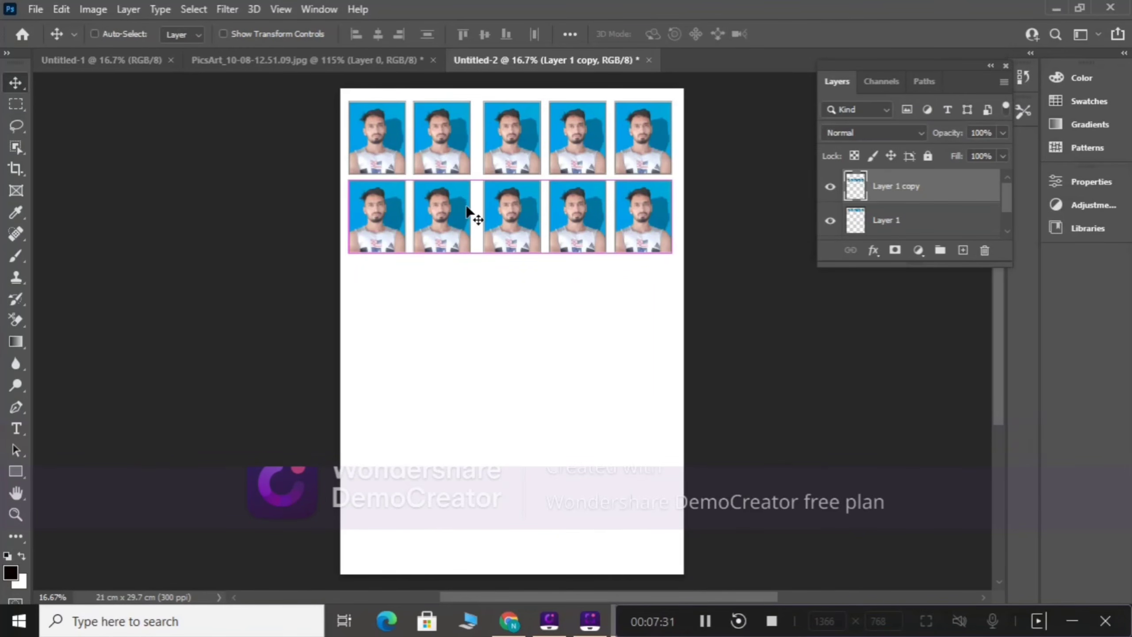
Step: Duplicate the second row straight down as a third row of photos, centred at about Y 1489 px
key(ctrl+t)
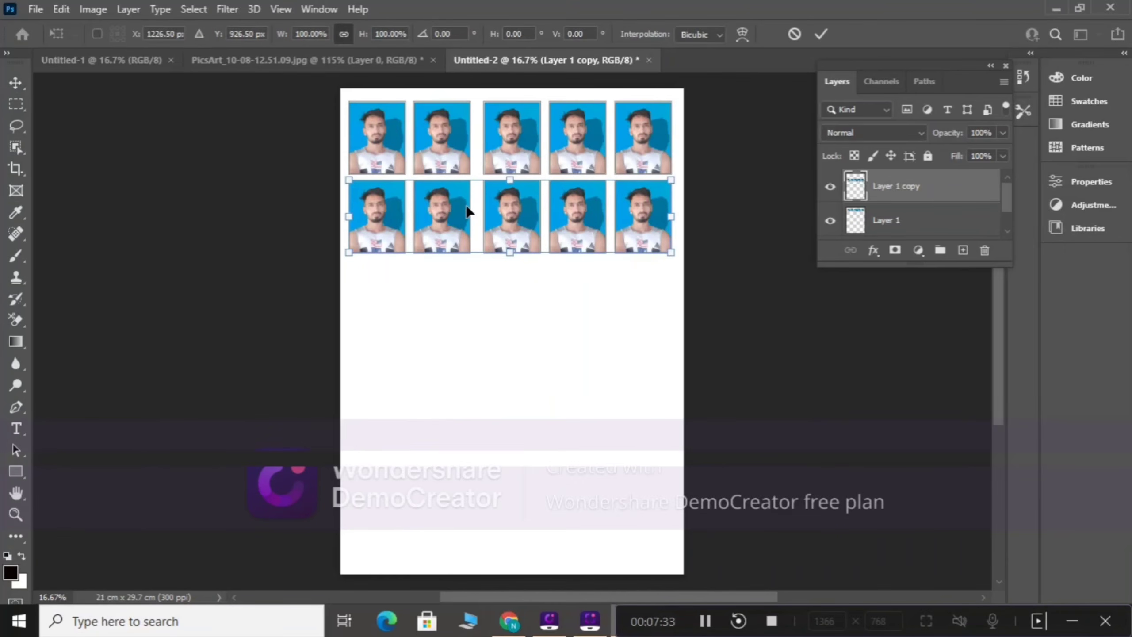
drag(457, 209, 452, 287)
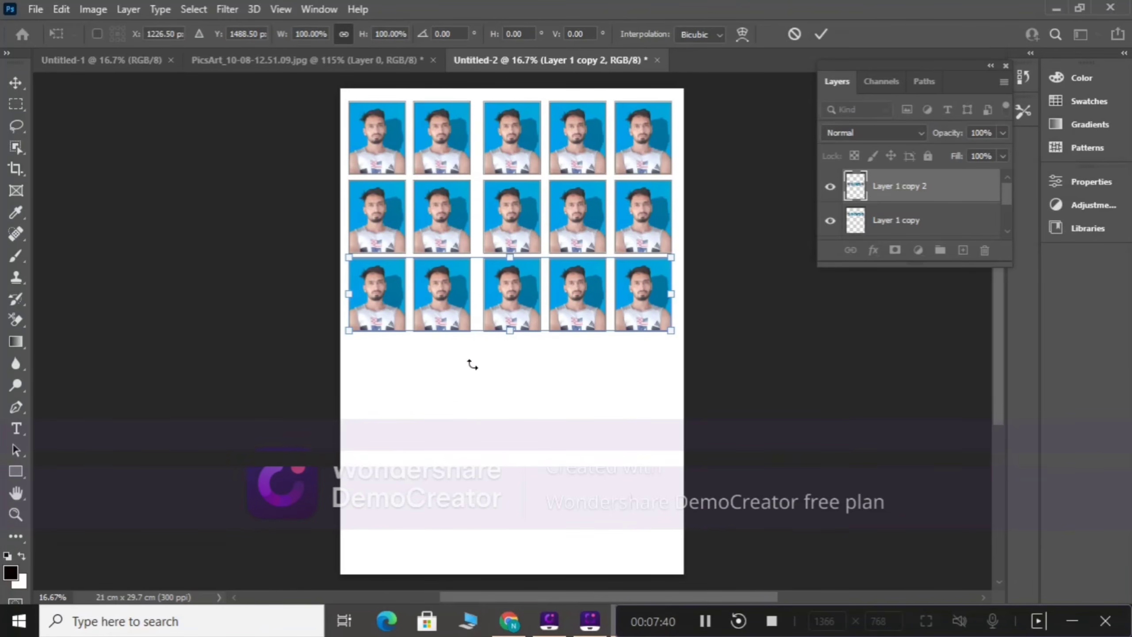
key(Return)
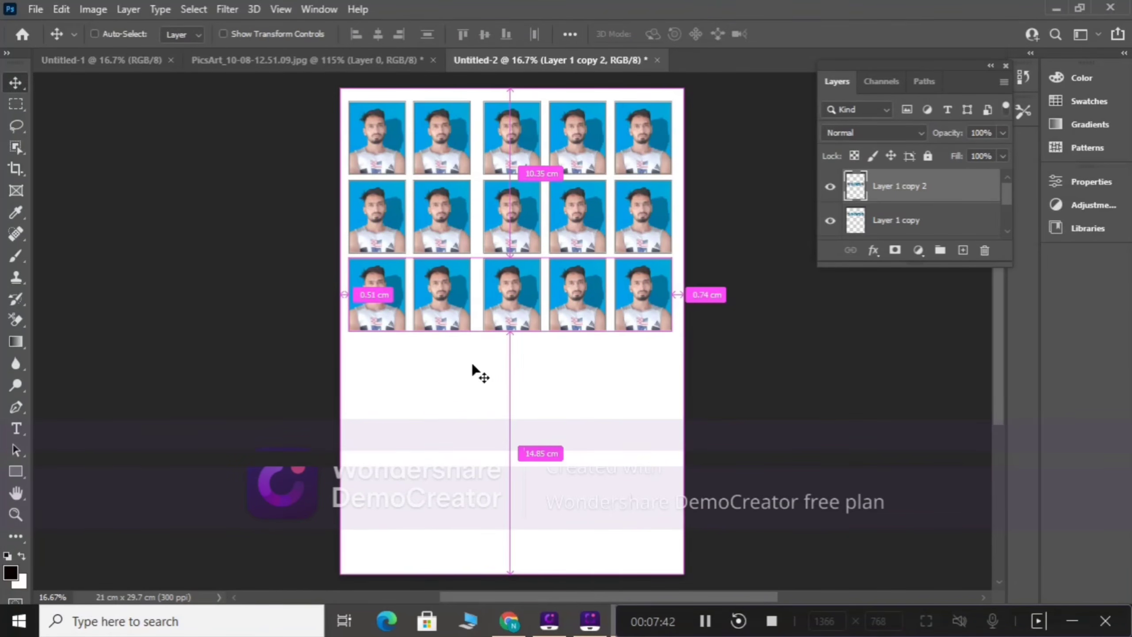
Step: Duplicate the third row downward as a fourth and a fifth row, centred at about Y 2080 px and 2680 px
key(ctrl+t)
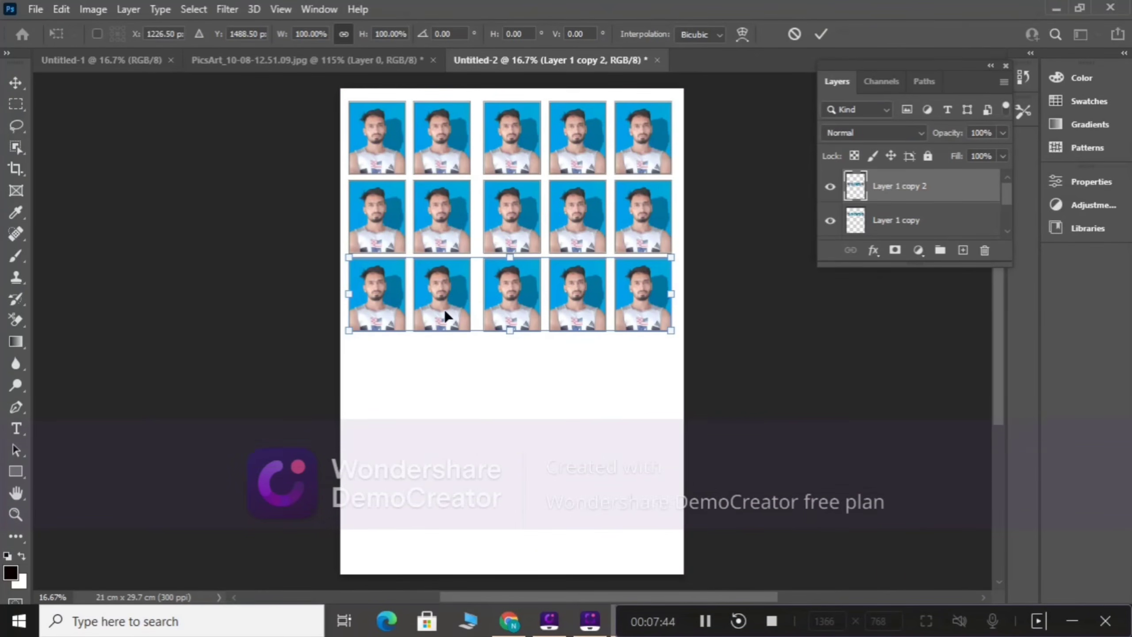
drag(445, 316, 449, 382)
key(Return)
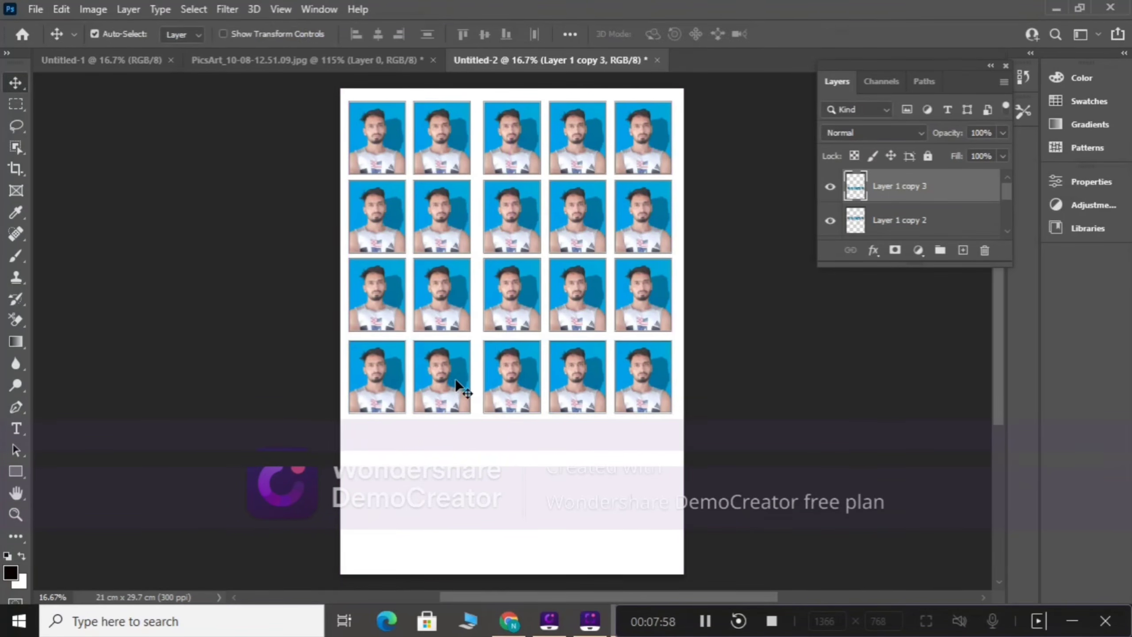
key(ctrl+t)
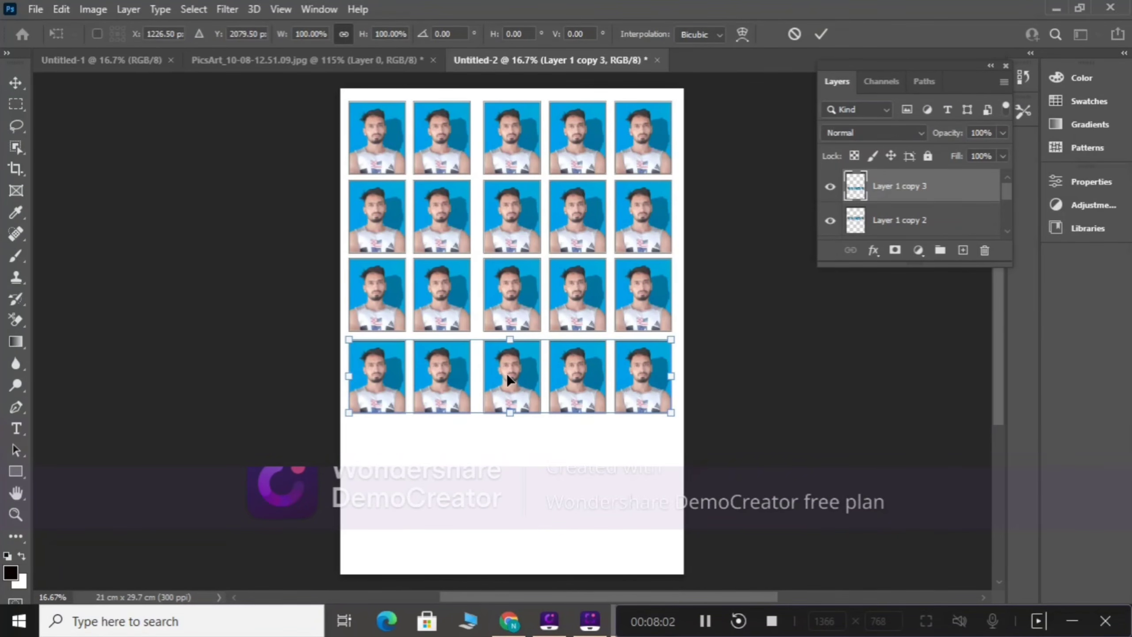
drag(506, 374, 510, 455)
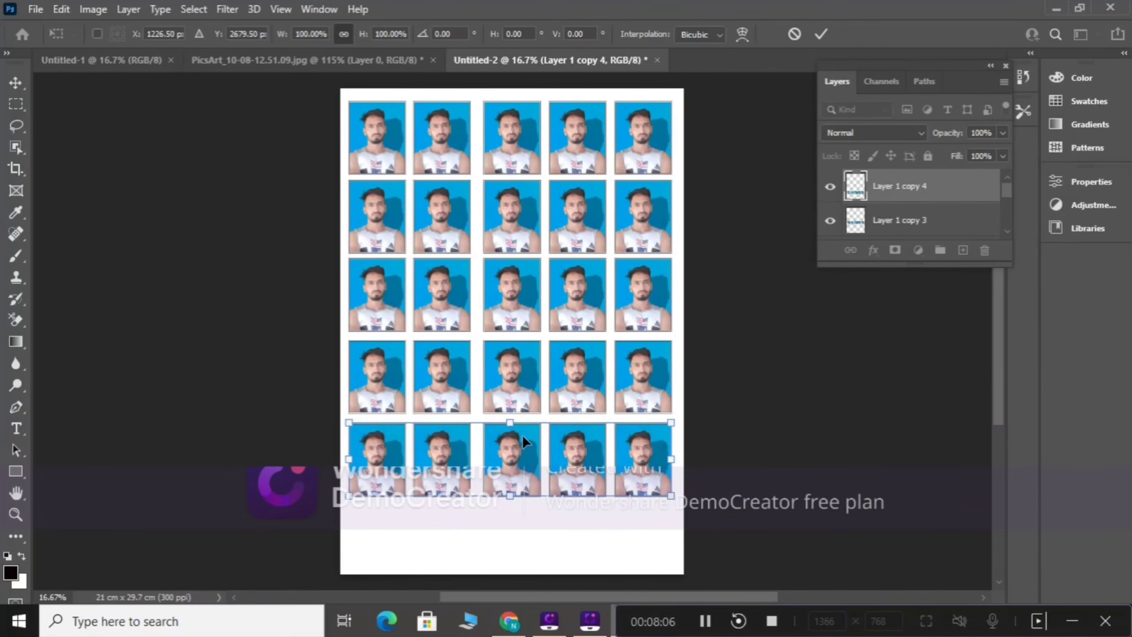